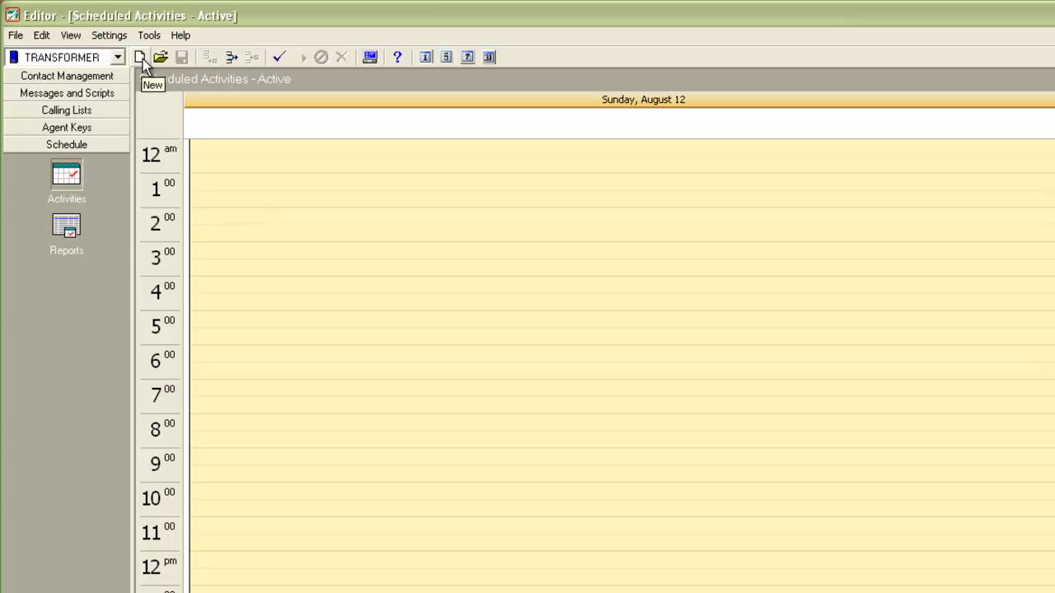
Step: Start a new scheduled activity and bring up the list of dialer activity types
right_click(304, 204)
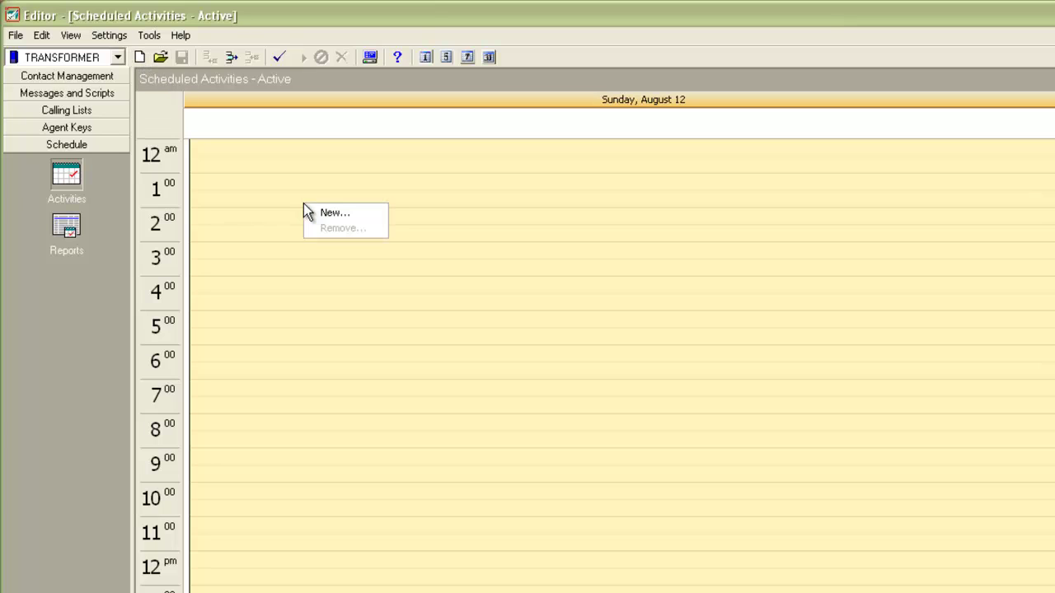
click(330, 214)
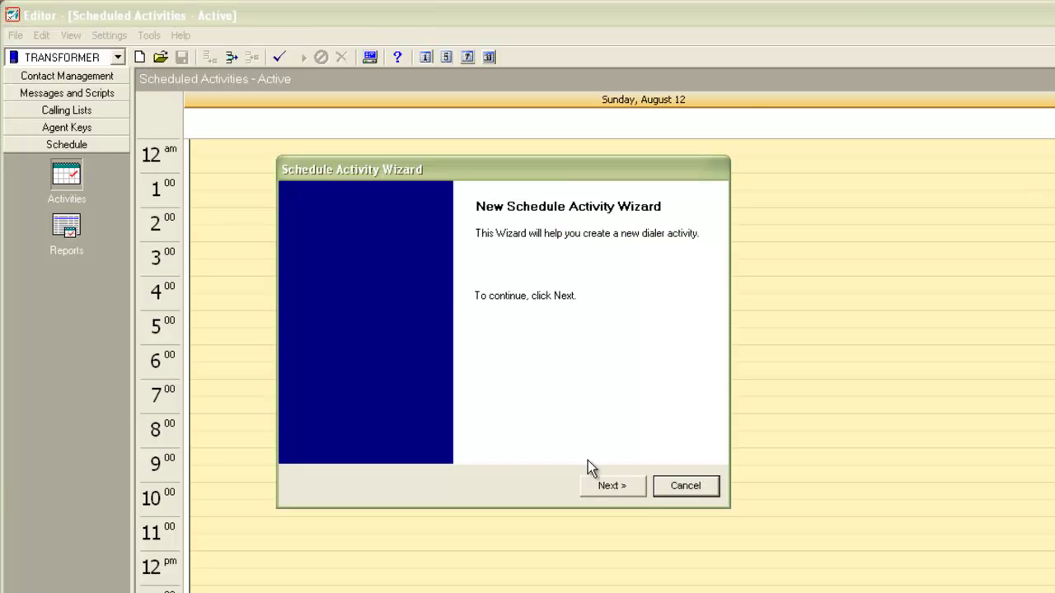
click(629, 492)
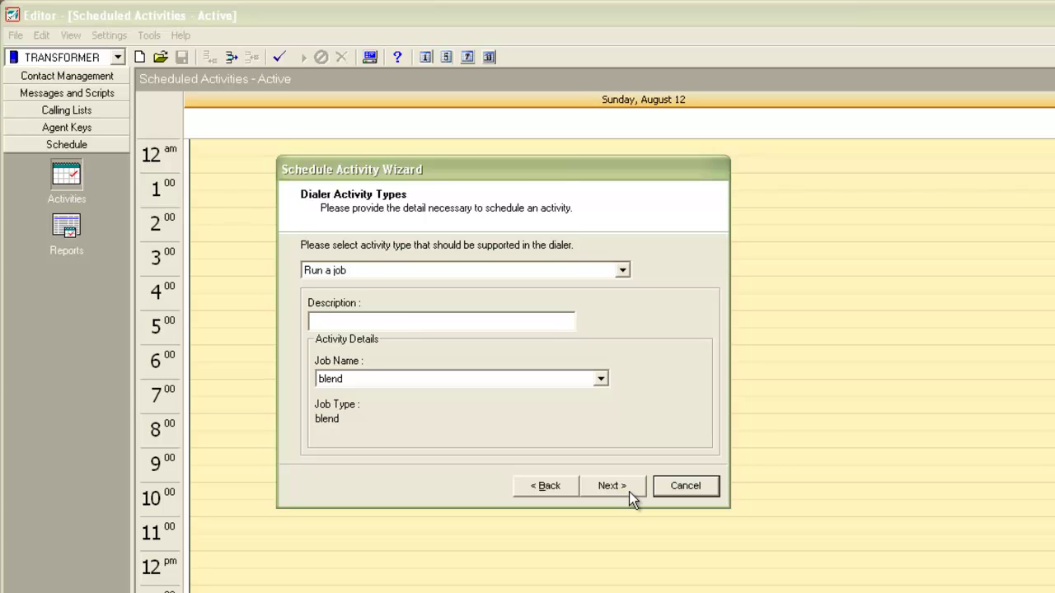
click(622, 272)
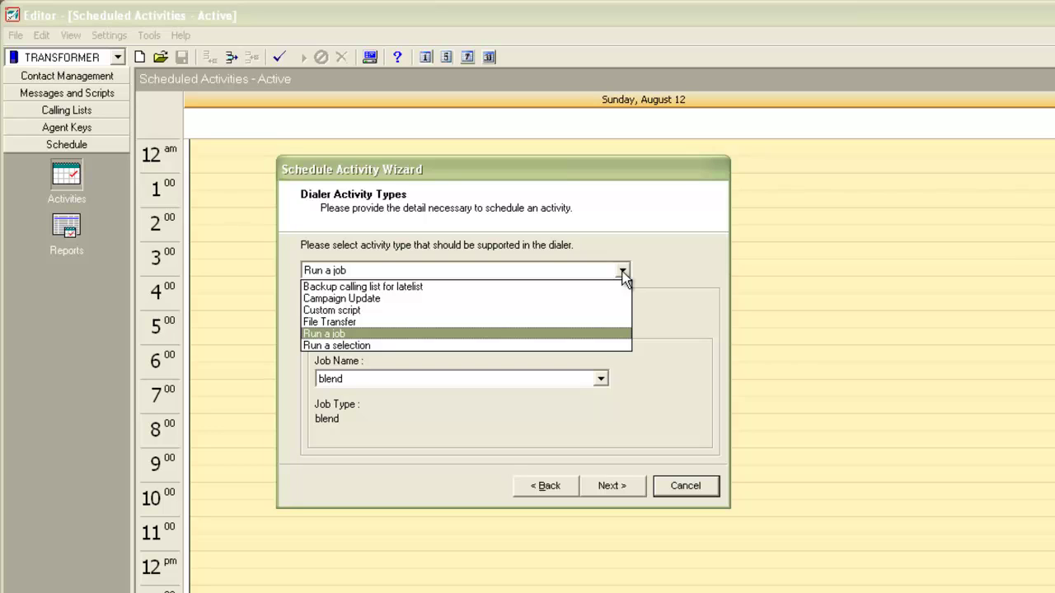
Step: Set up a Run a job activity for job infinity10, described 'Automatic startup of job infinity10'
click(622, 272)
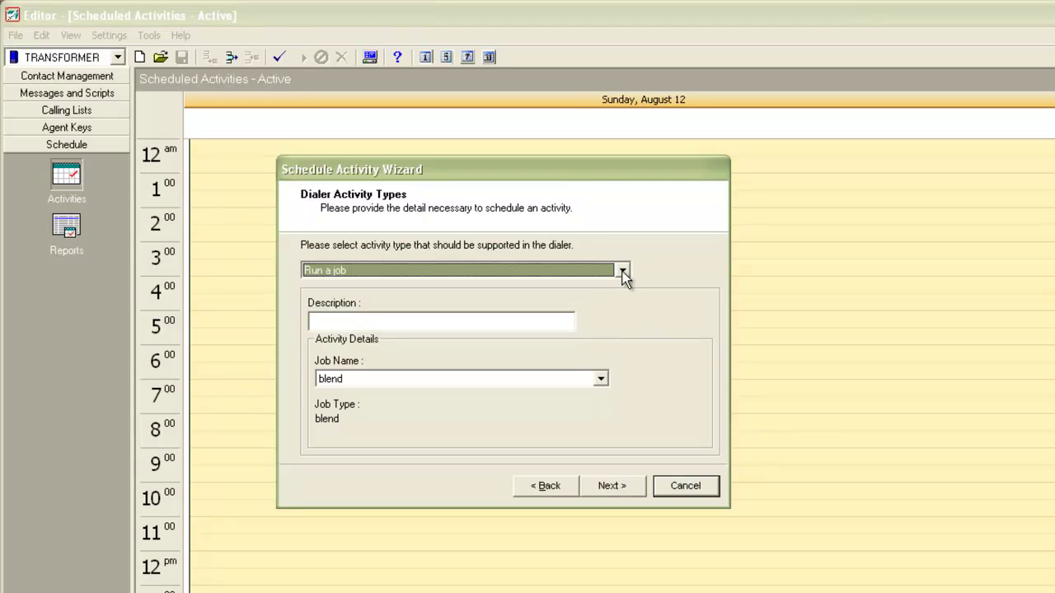
click(437, 319)
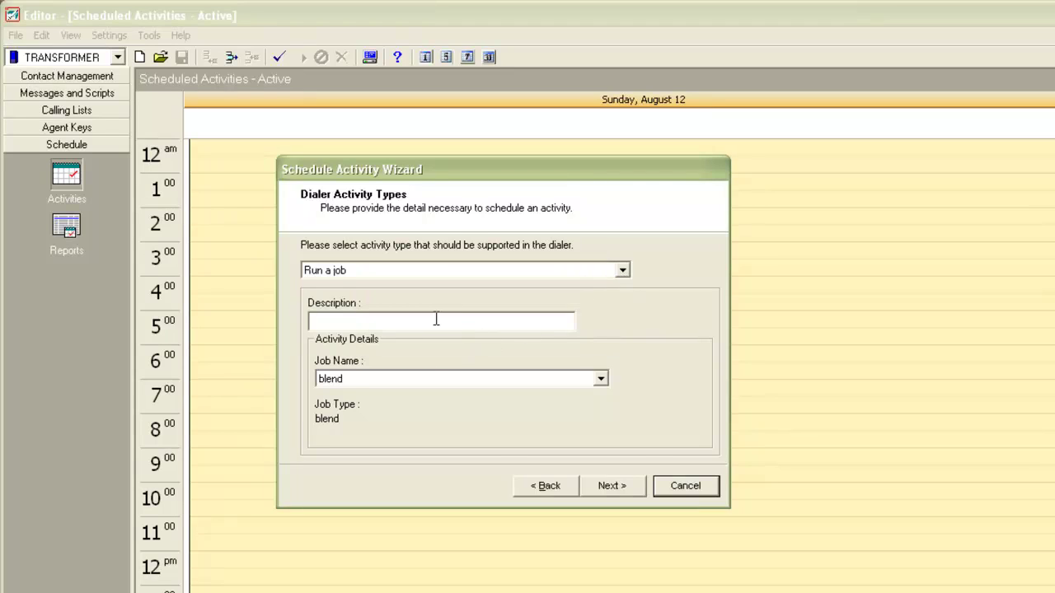
text(Automatic startup)
text(of job)
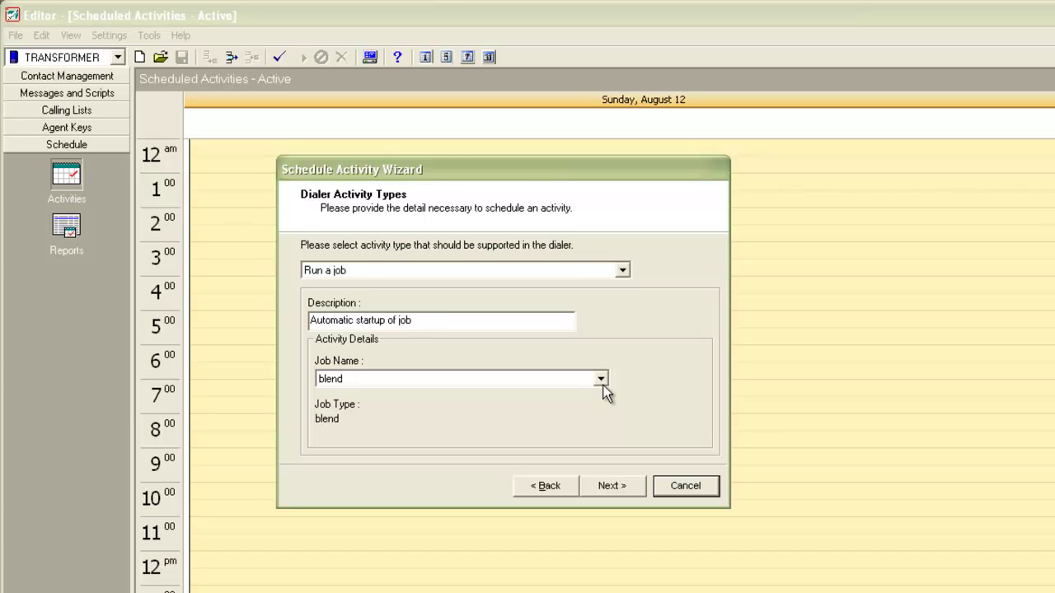
click(601, 380)
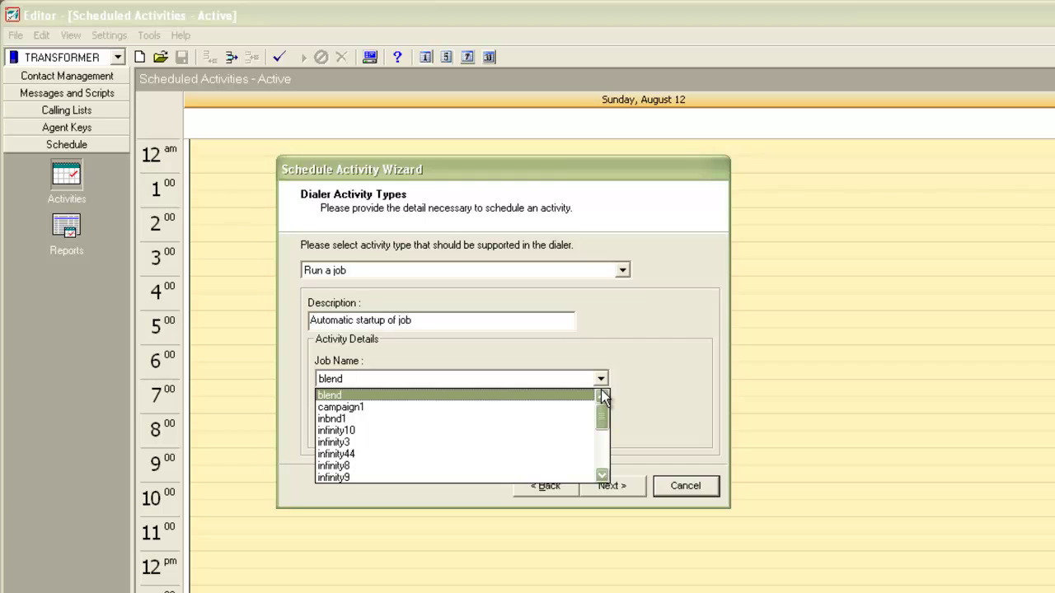
click(475, 430)
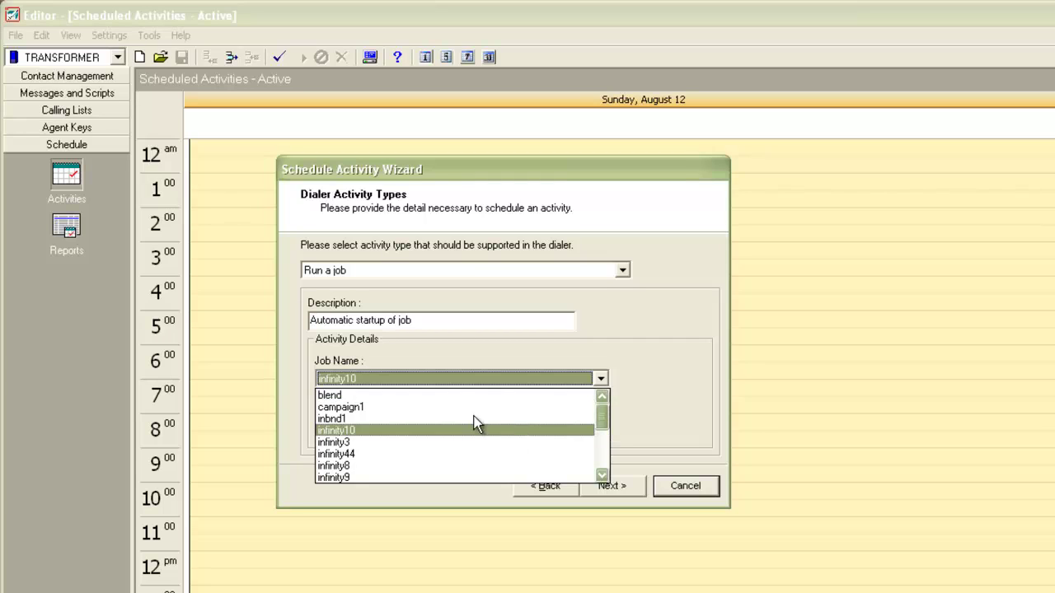
click(466, 321)
text(infinity1)
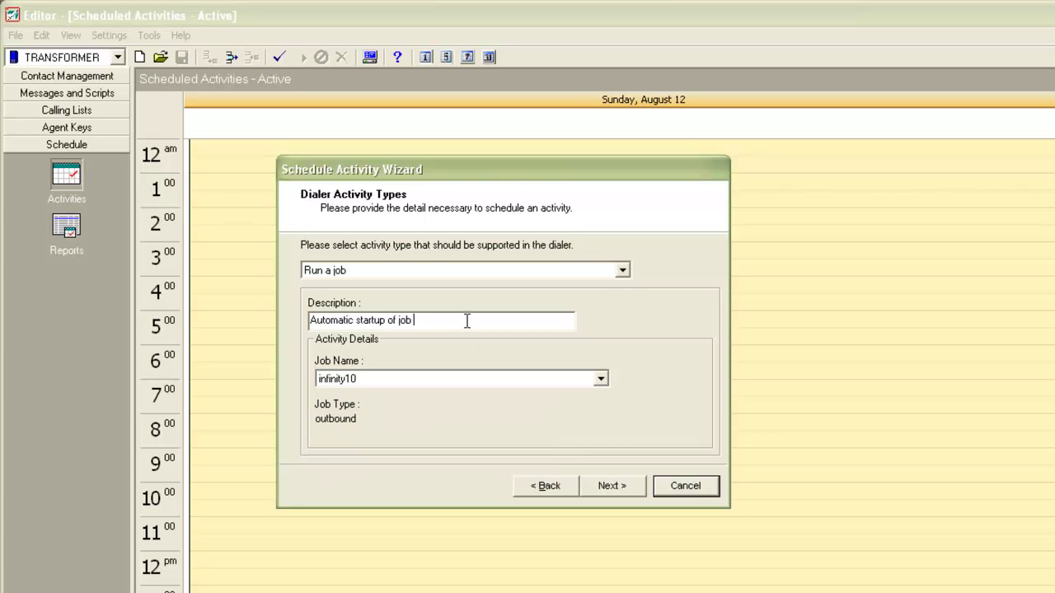
text(0)
Step: Make the job recur daily, every day, starting at 10:00:00 AM
click(612, 488)
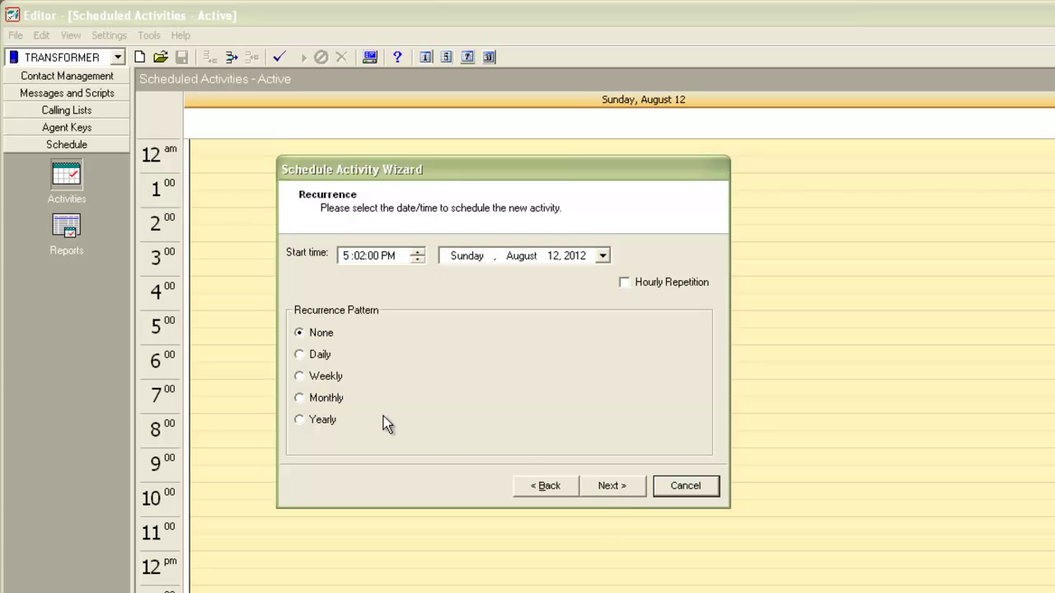
click(300, 356)
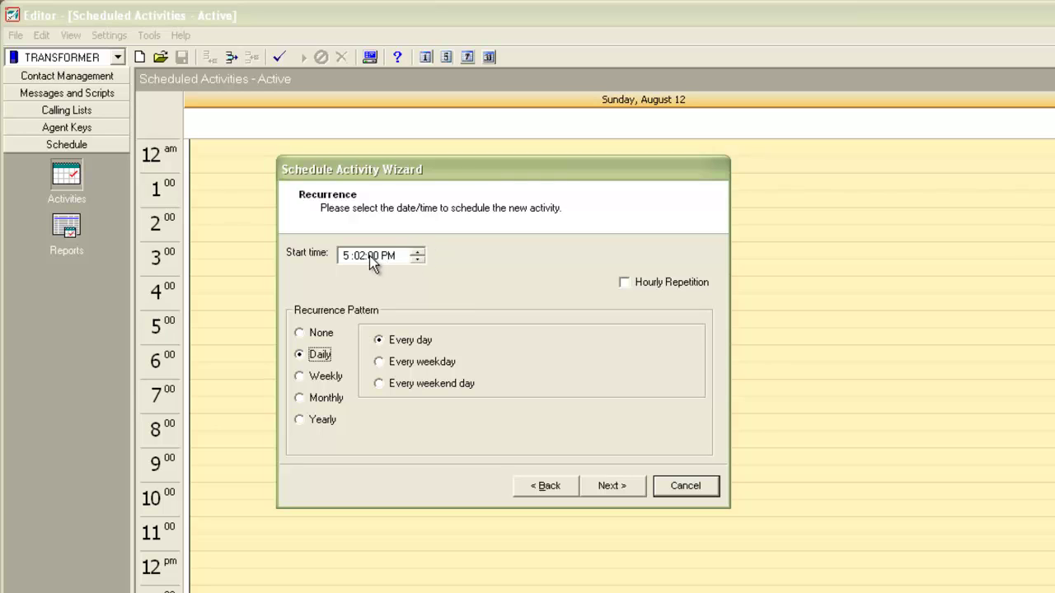
click(347, 254)
click(418, 252)
text(10)
click(360, 257)
click(414, 262)
click(414, 262)
click(388, 257)
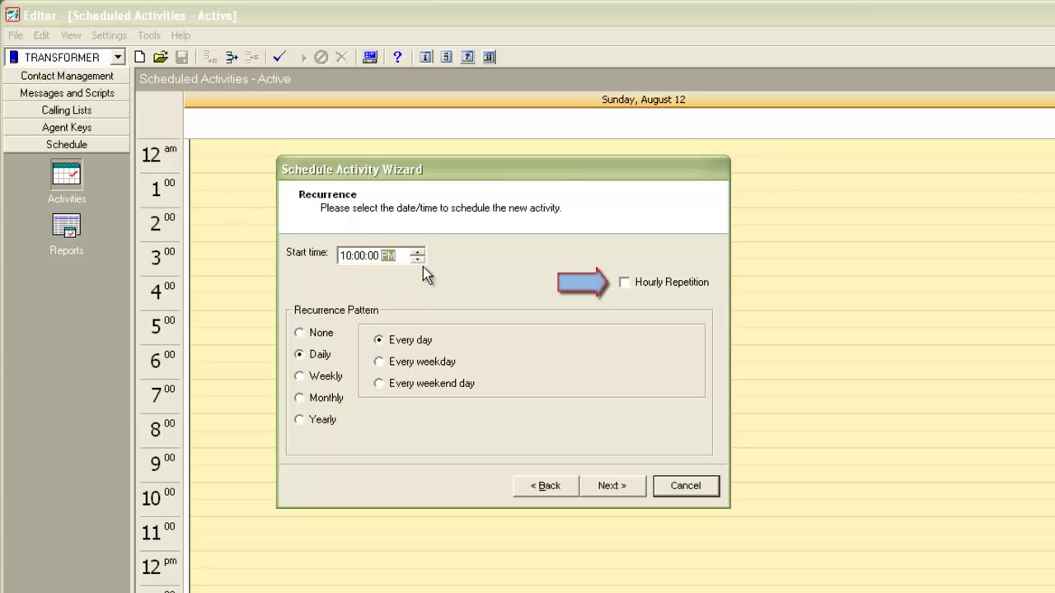
click(420, 261)
click(546, 340)
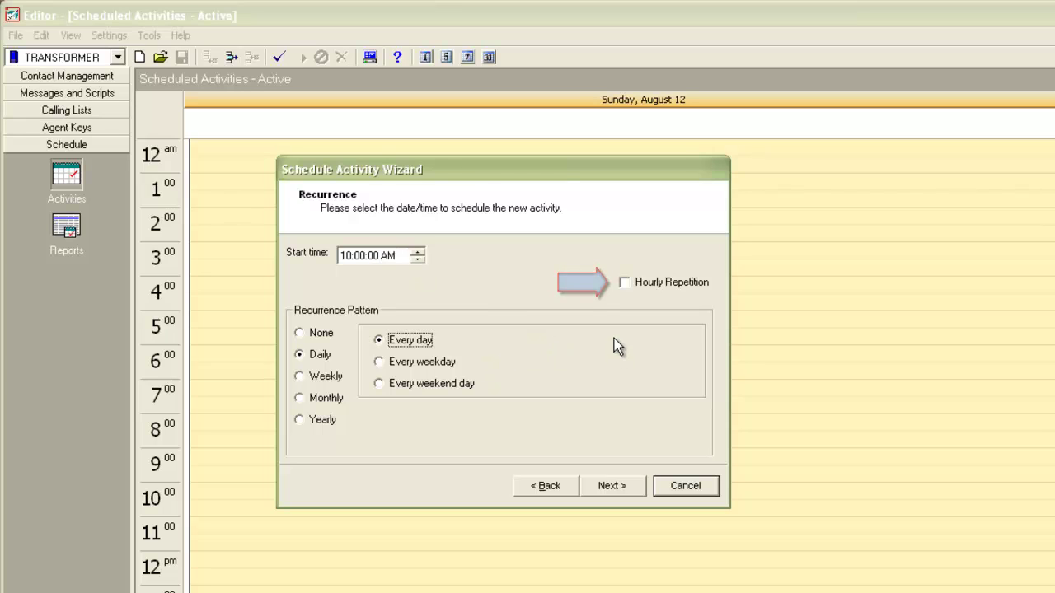
Step: Review the summary and add the daily 10:00 infinity10 job to the calendar
click(610, 485)
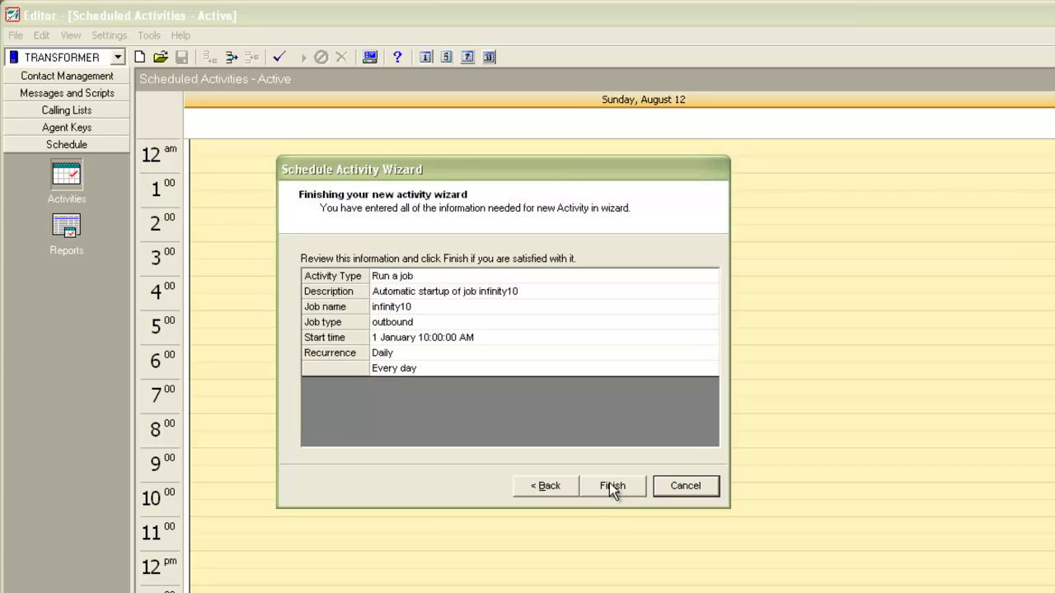
click(609, 485)
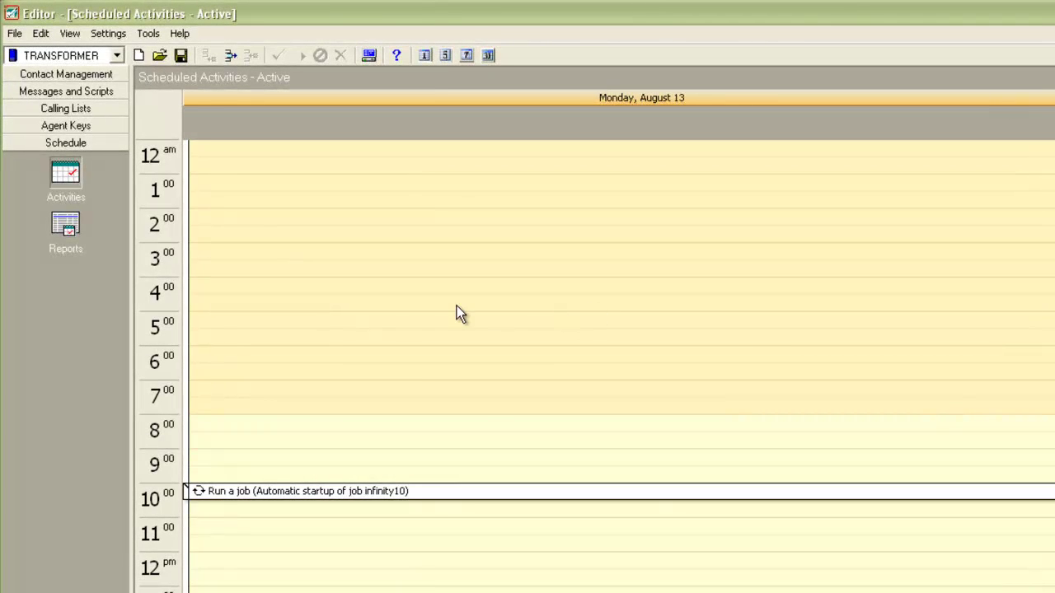
Step: Start a second new scheduled activity from the calendar
right_click(392, 277)
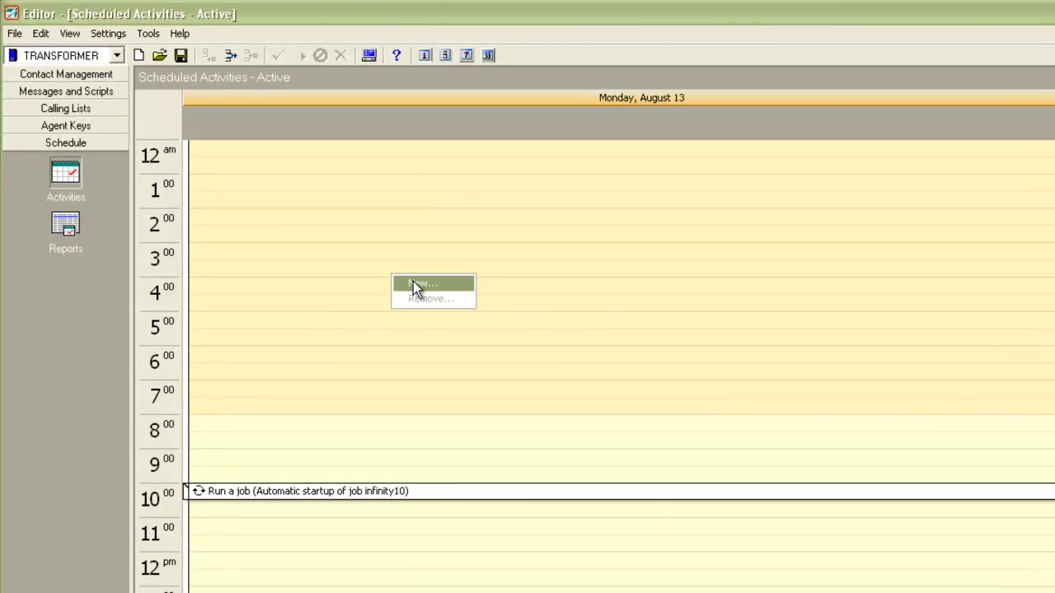
click(416, 284)
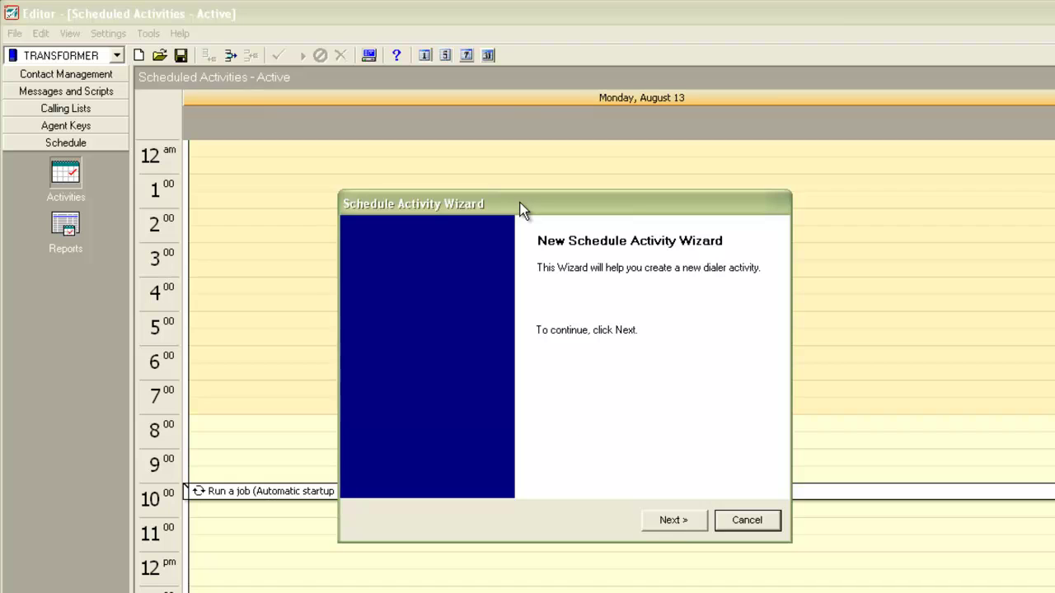
click(674, 520)
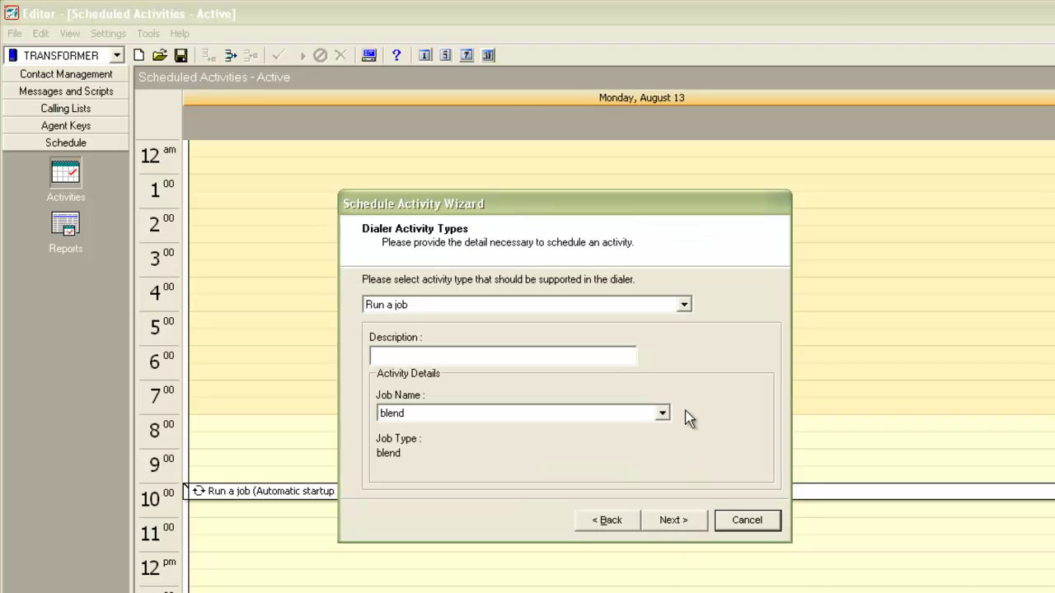
Step: Make it a File Transfer downloading app_list10, described 'Infinite download for list10'
click(684, 307)
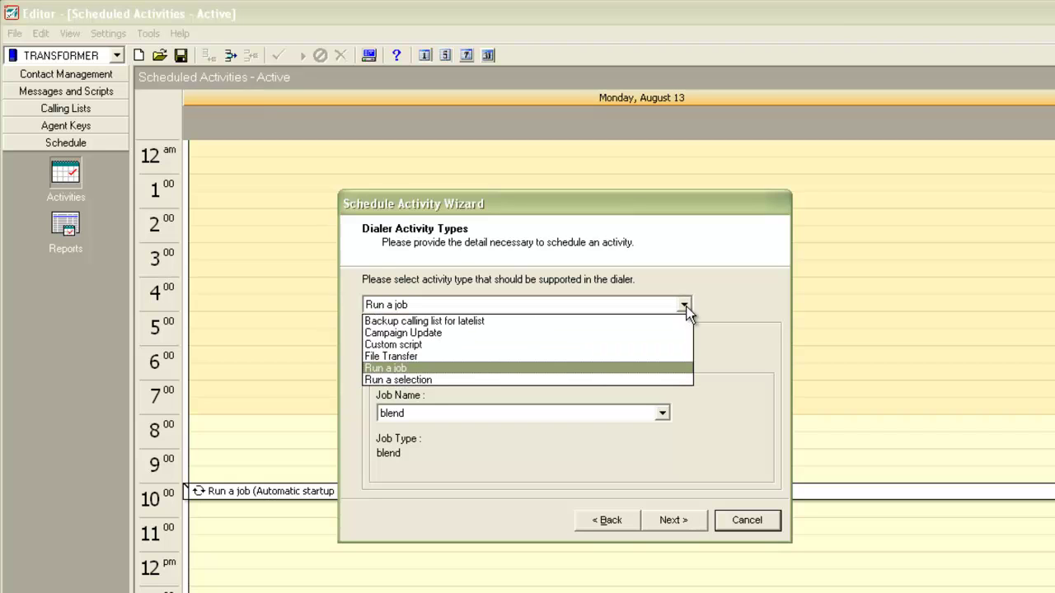
click(671, 359)
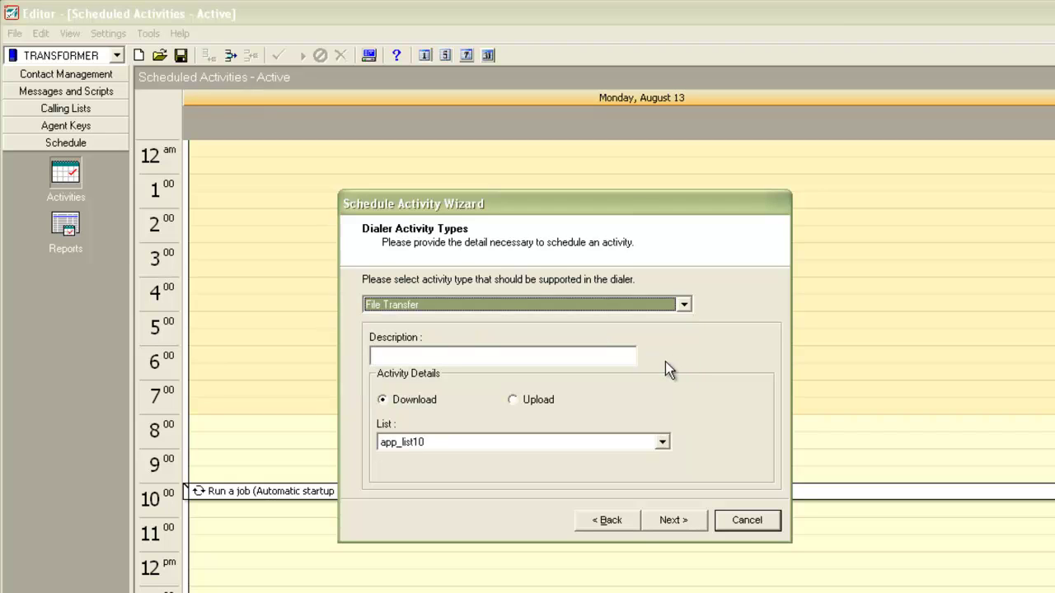
click(663, 444)
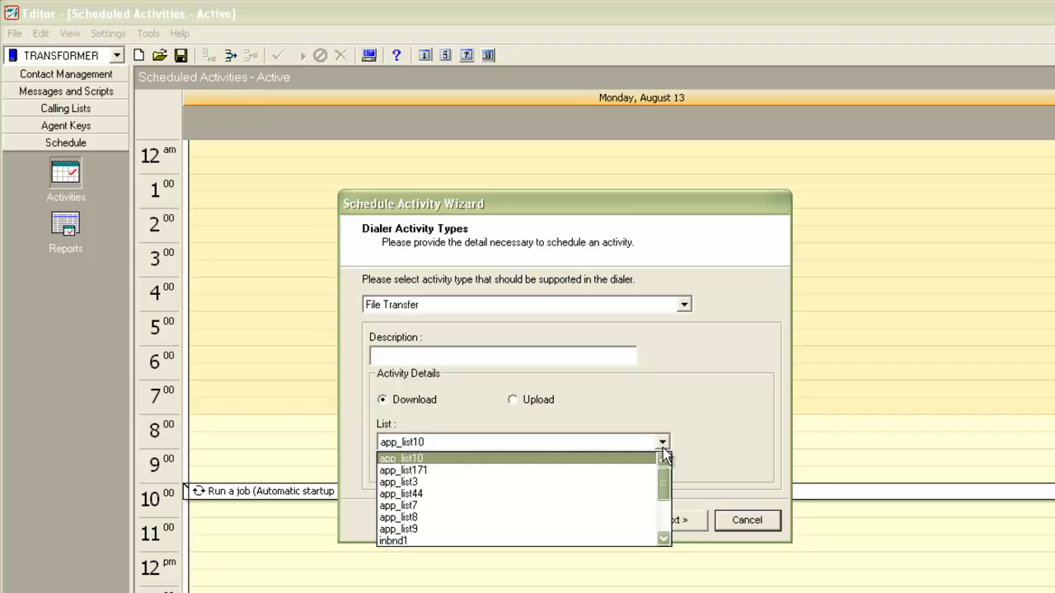
click(663, 450)
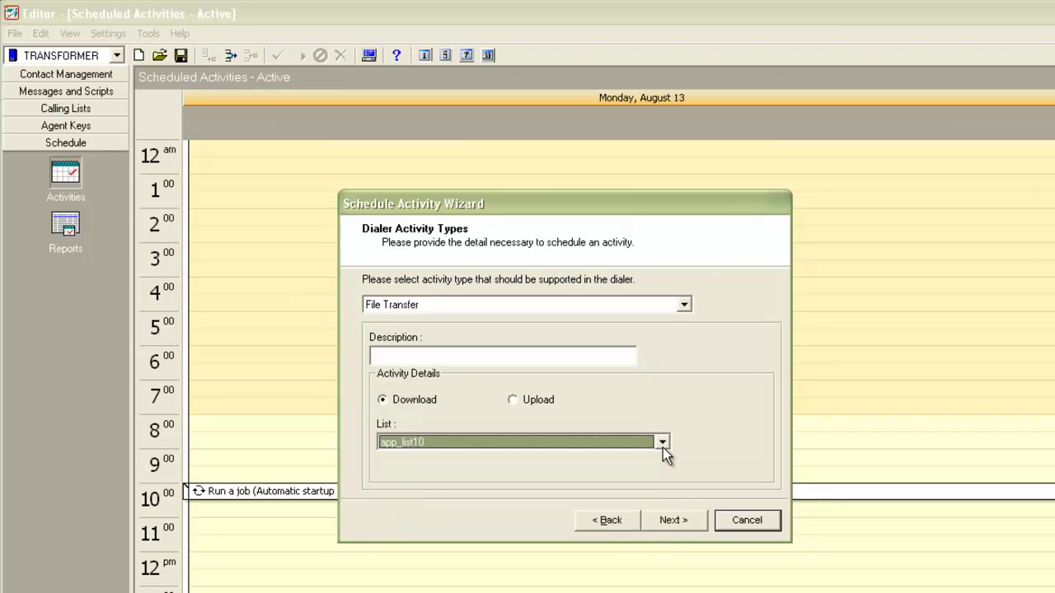
click(526, 356)
text(Infi)
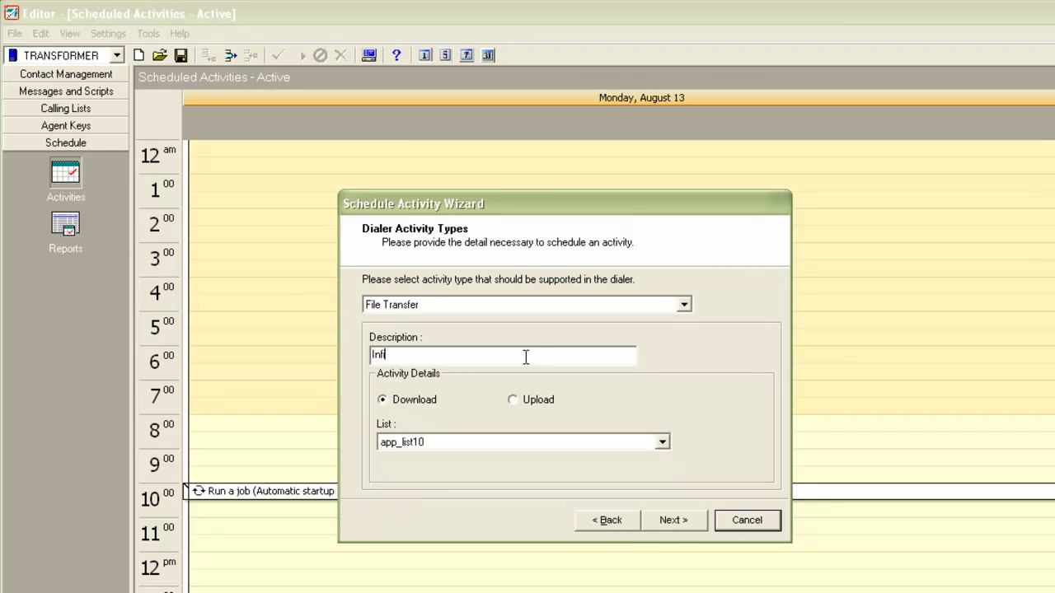
text(nite download for list10)
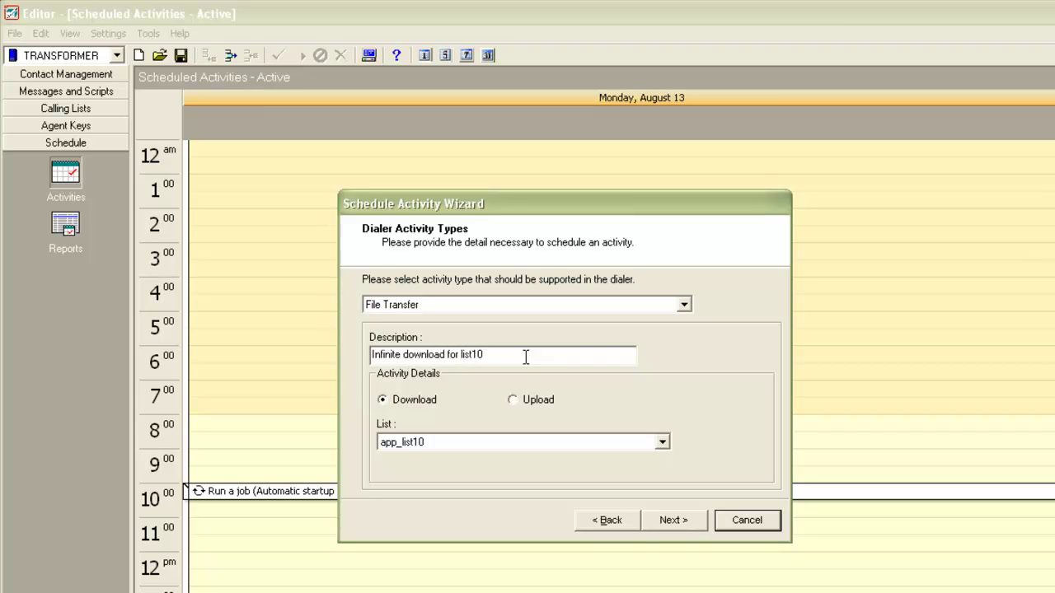
Step: Set the transfer to recur daily with hourly repetition starting at 11:00:00
click(676, 523)
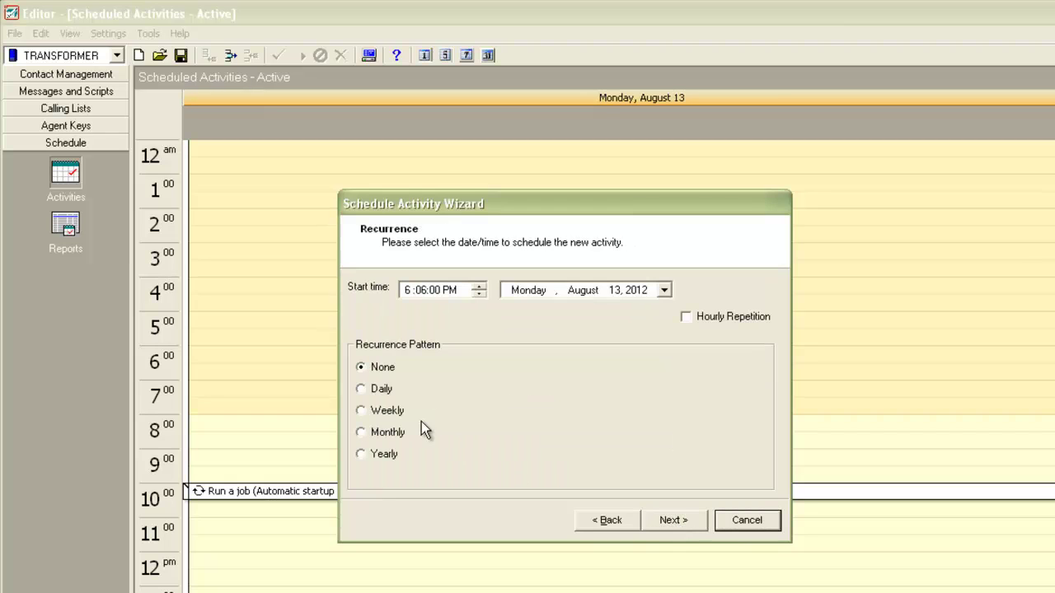
click(357, 389)
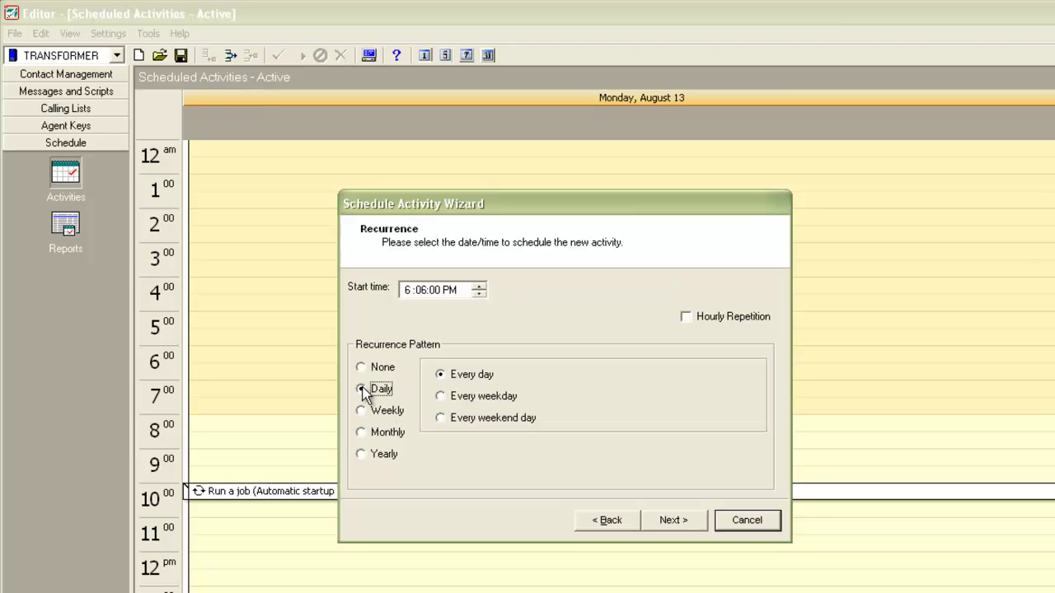
click(686, 317)
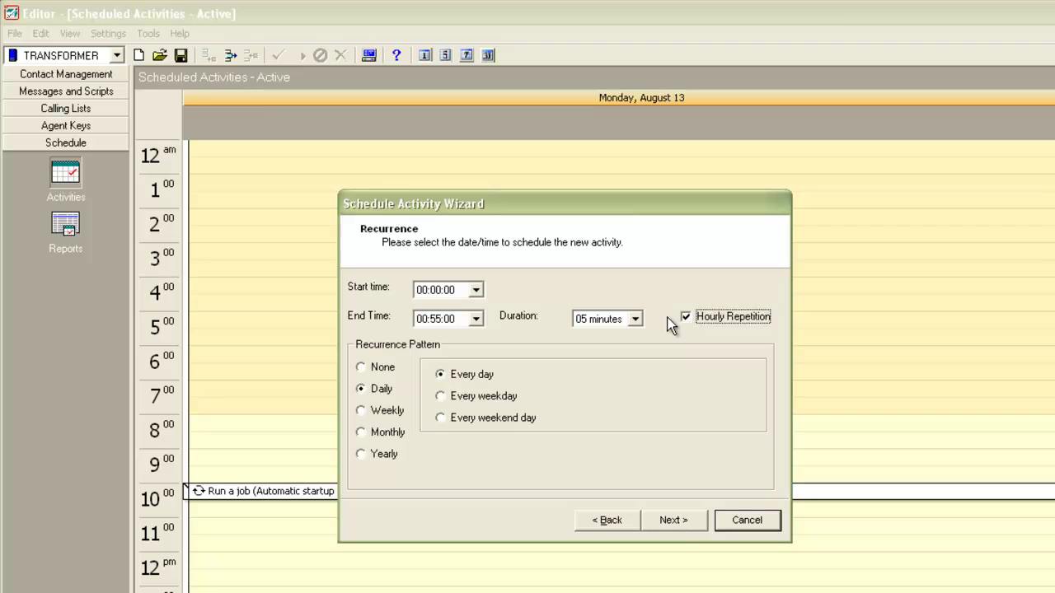
click(476, 290)
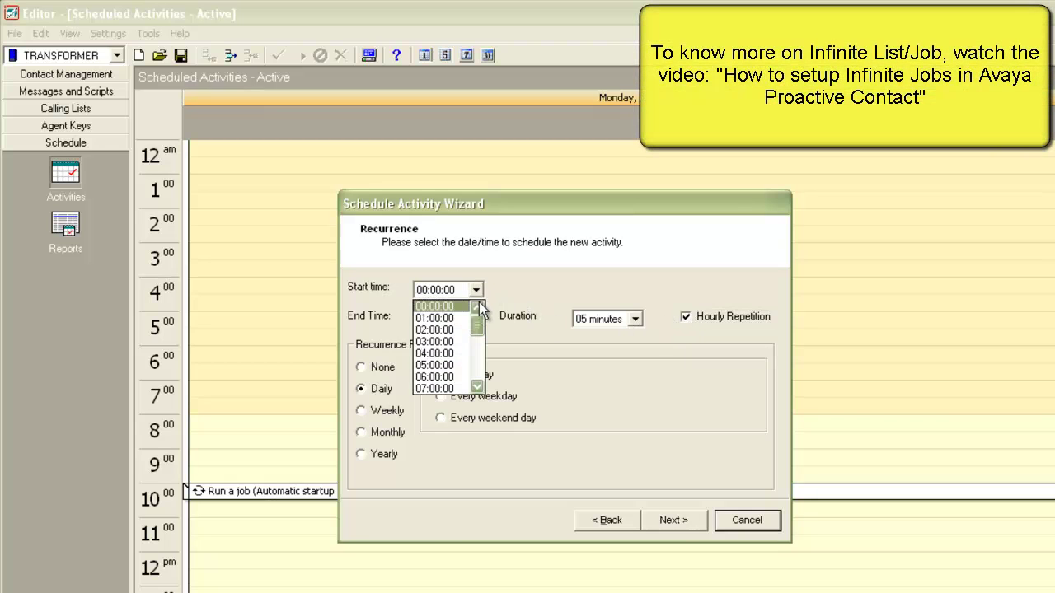
drag(476, 325, 479, 344)
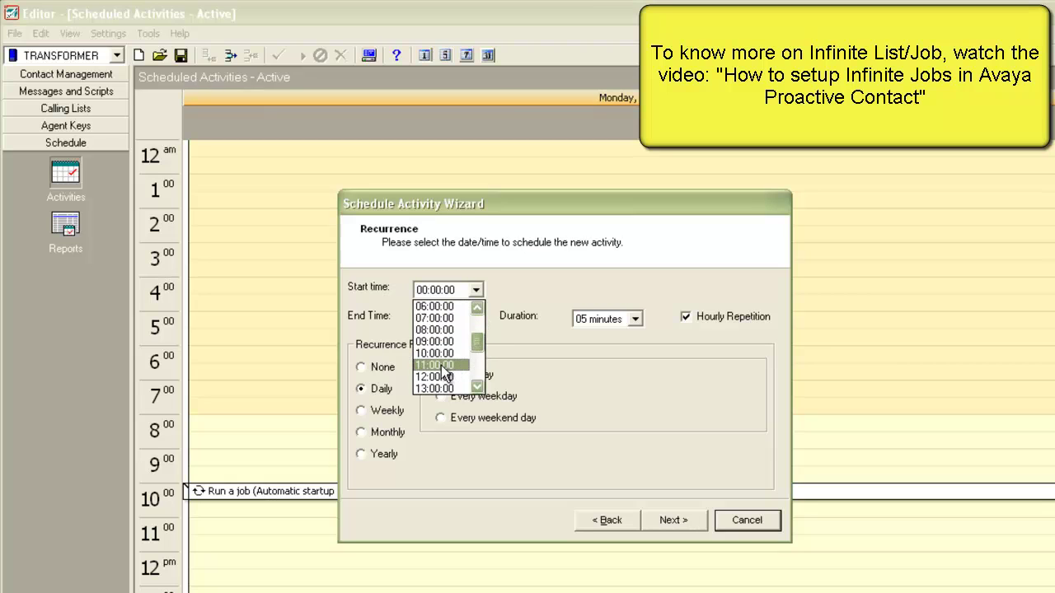
click(443, 369)
click(444, 369)
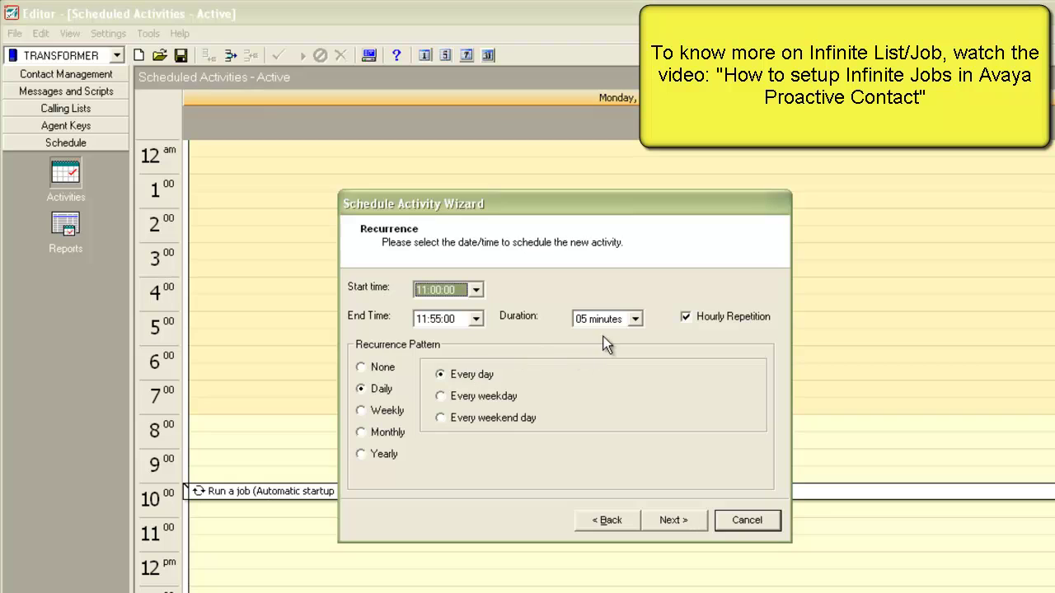
Step: Repeat it every 30 minutes until 22:30:00 and review the summary
click(635, 321)
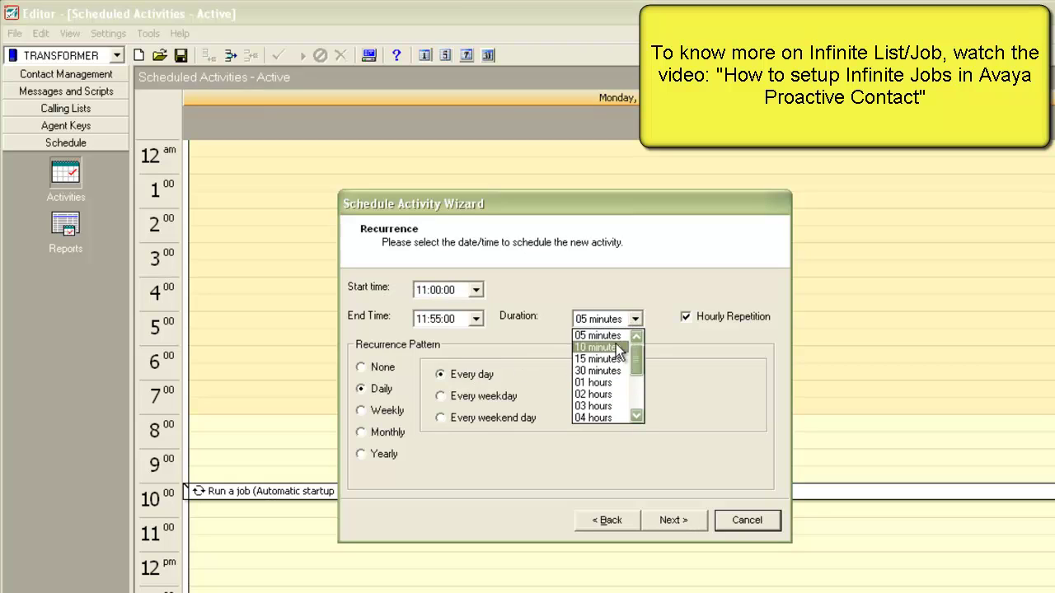
click(610, 371)
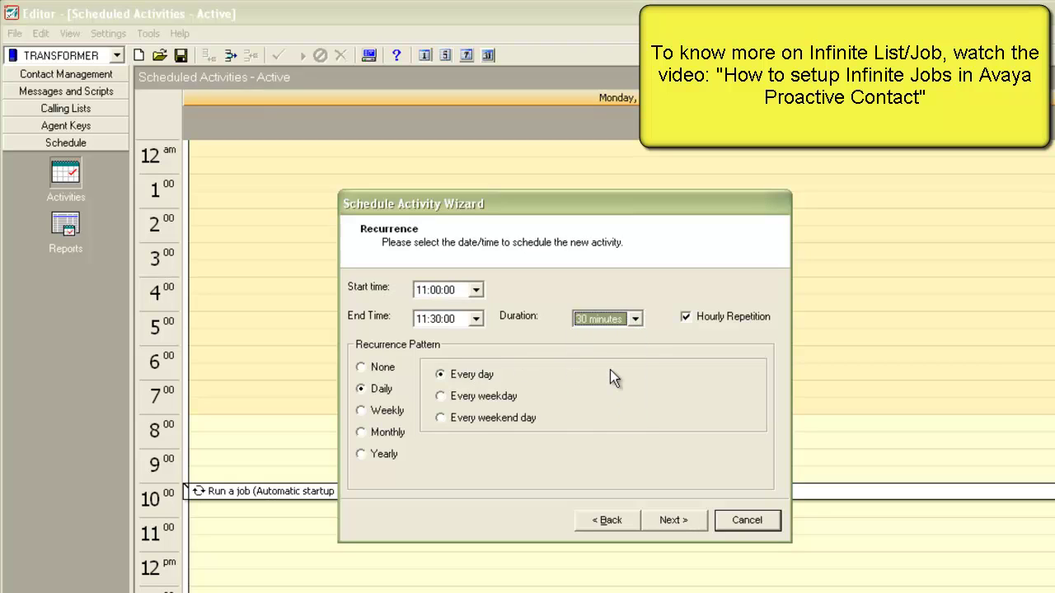
click(477, 320)
drag(478, 348, 479, 387)
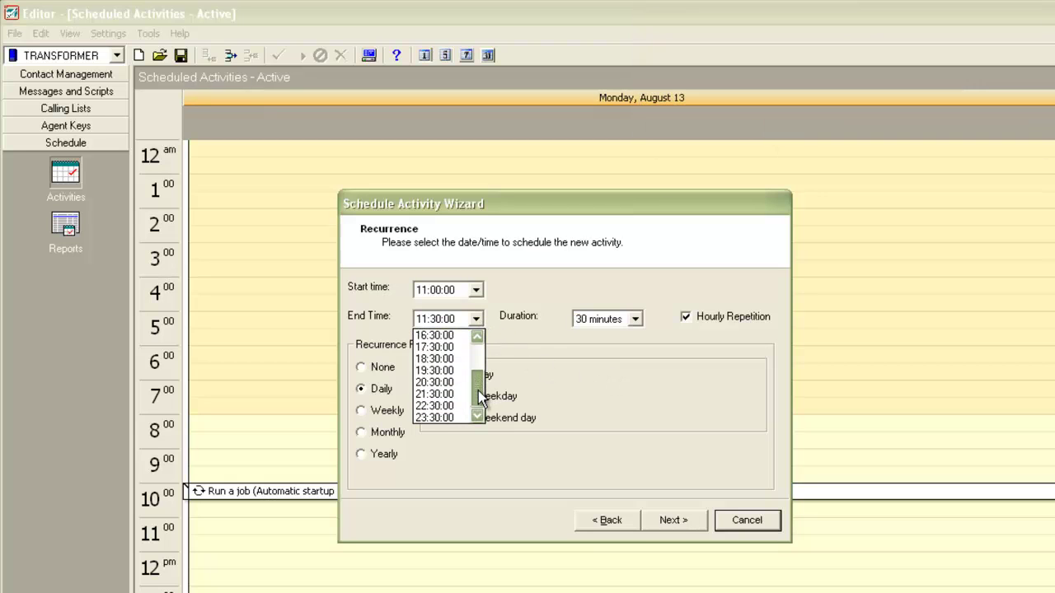
click(450, 407)
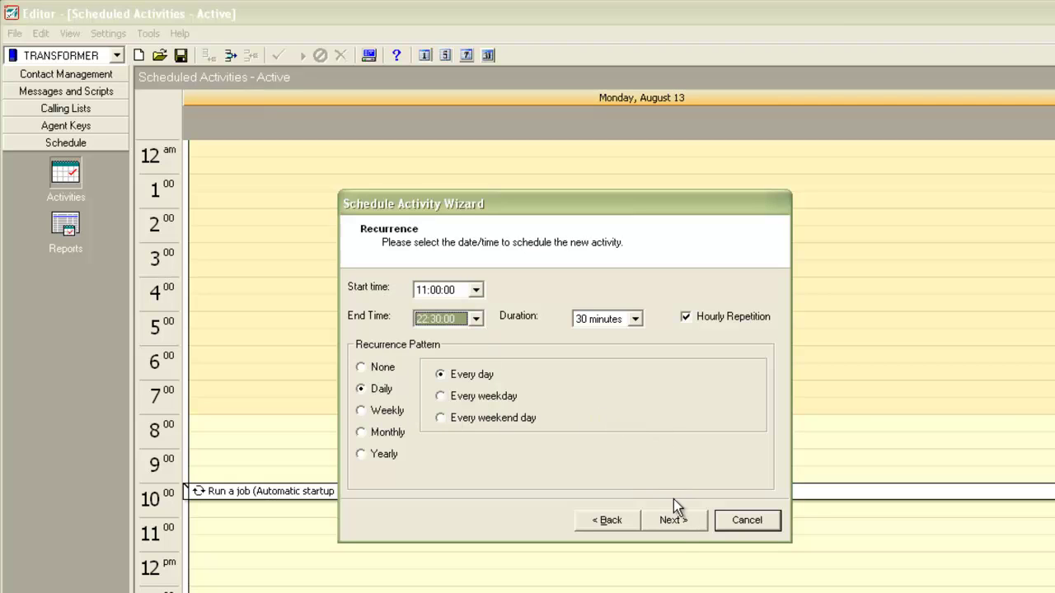
click(681, 528)
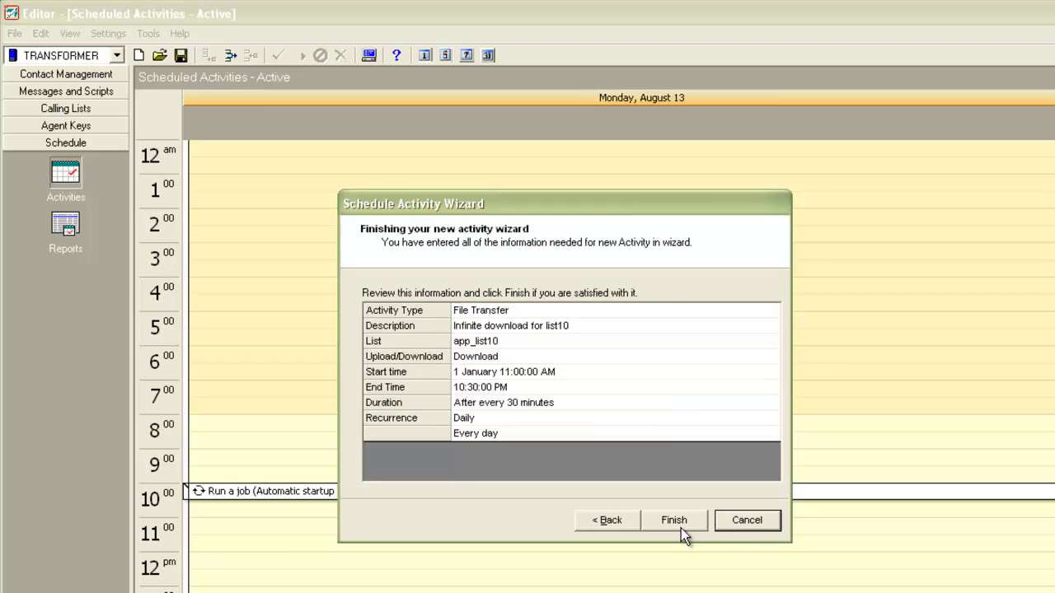
Step: Add the app_list10 file transfer to the calendar and save the schedule
click(681, 528)
click(673, 521)
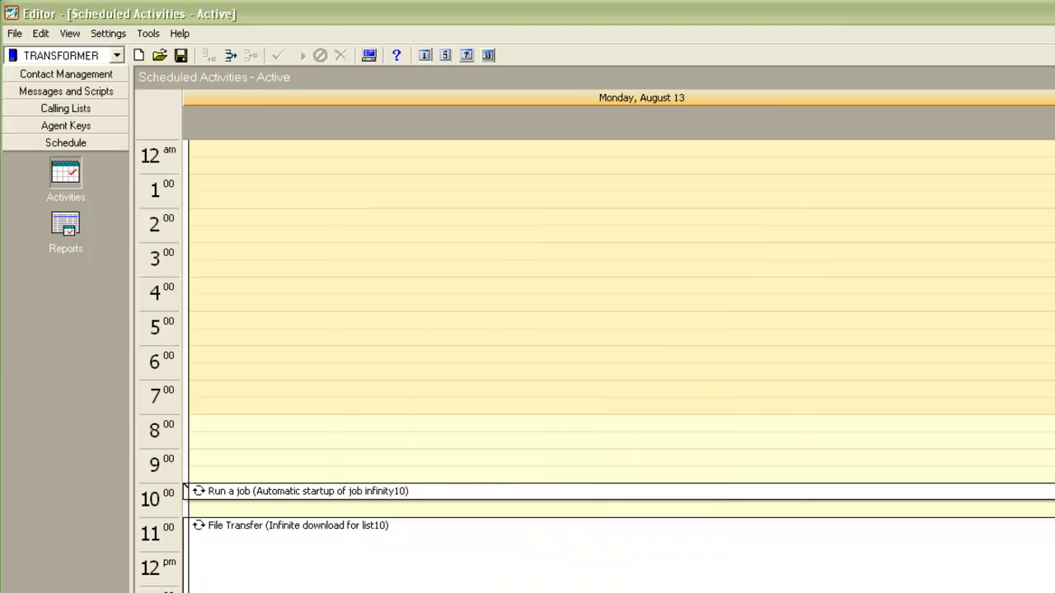
scroll(597, 366, down, 5)
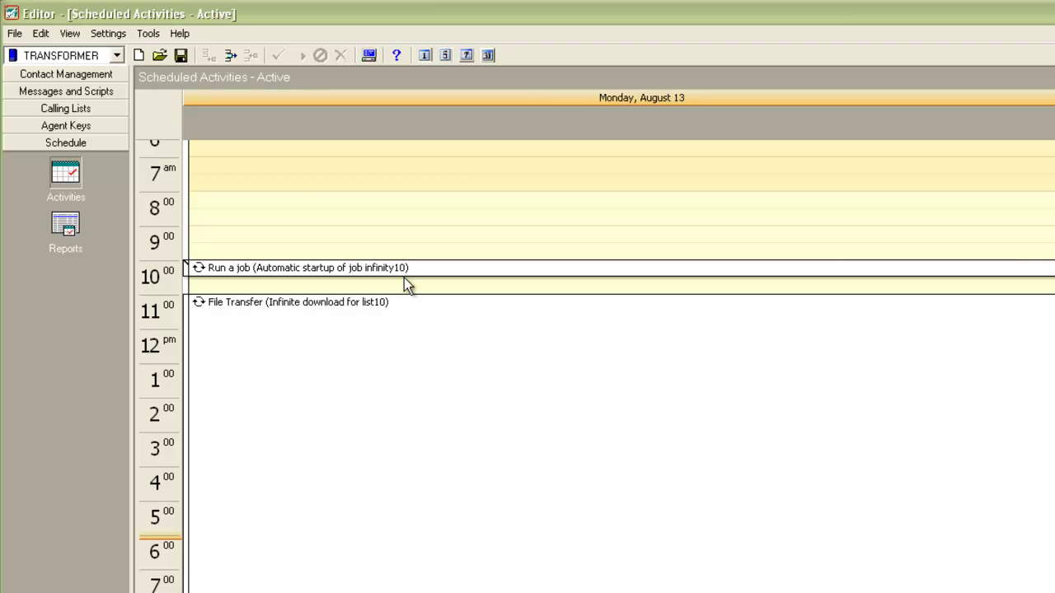
click(183, 57)
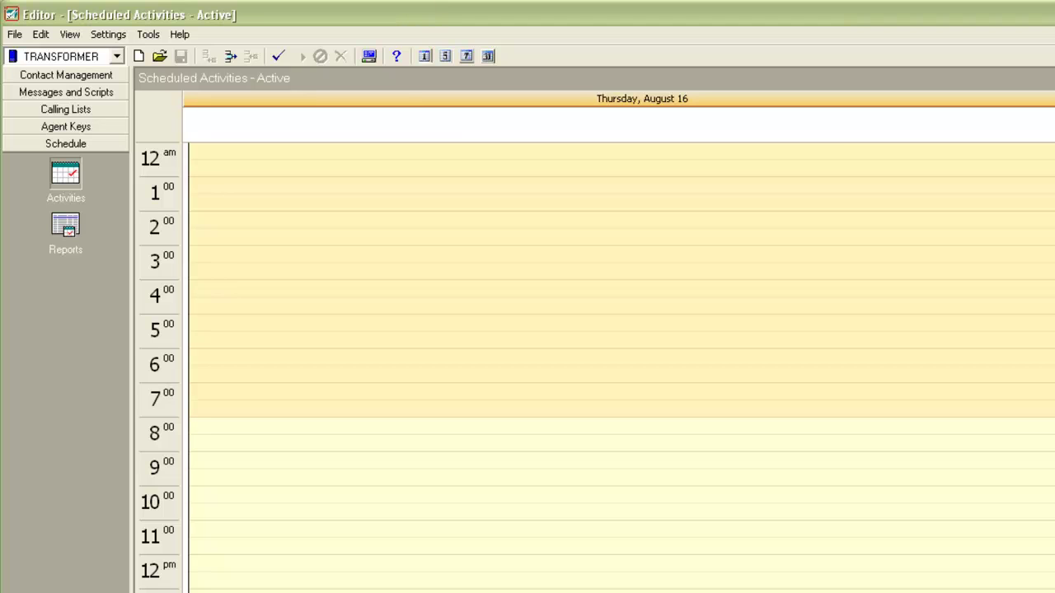
Step: Create a Run a selection activity 'Test selection' using selection all88 and list list44
right_click(338, 301)
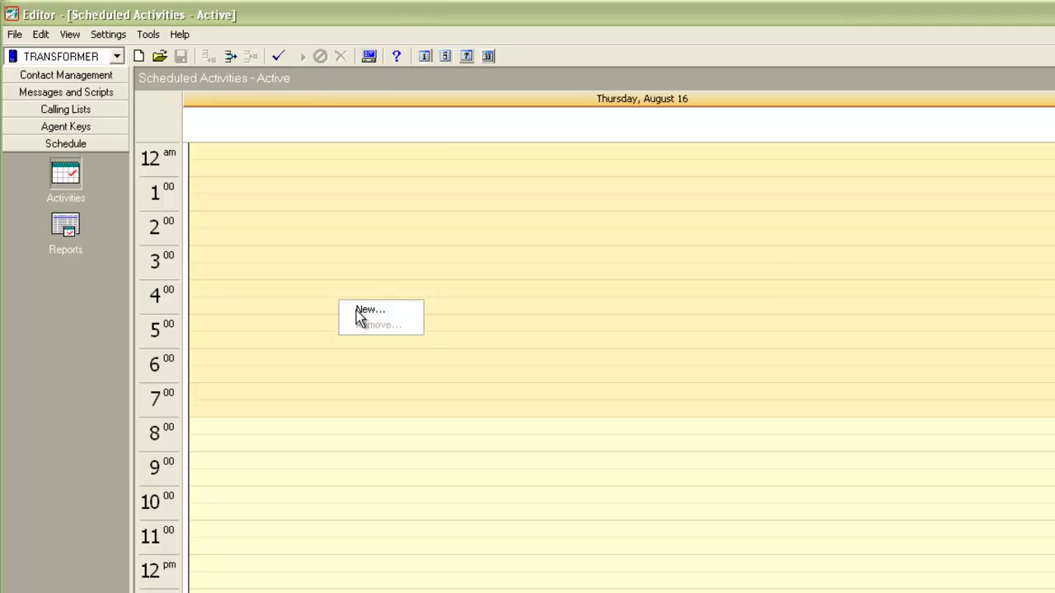
click(362, 310)
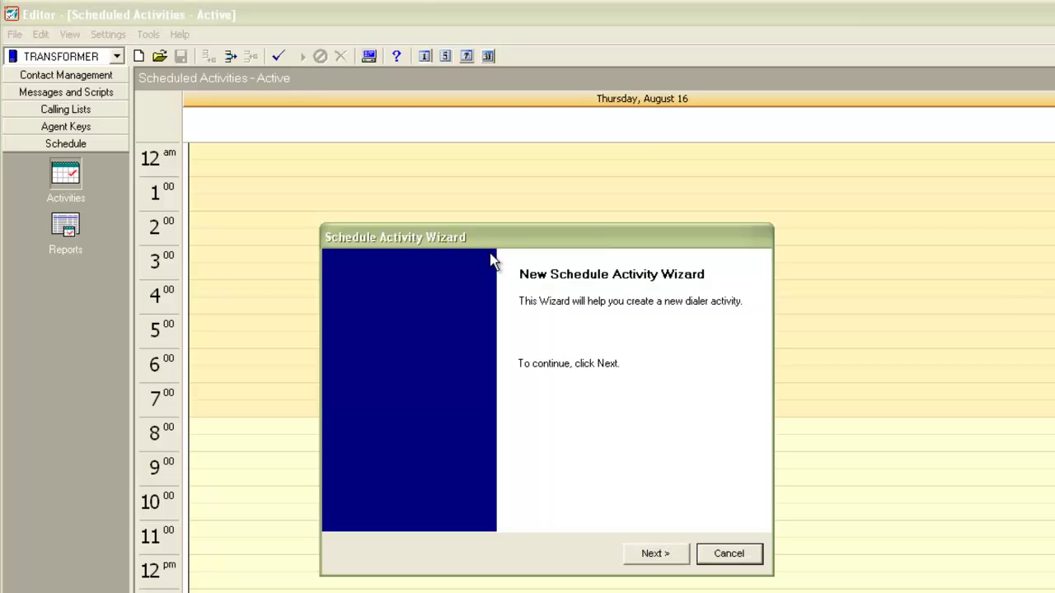
click(655, 554)
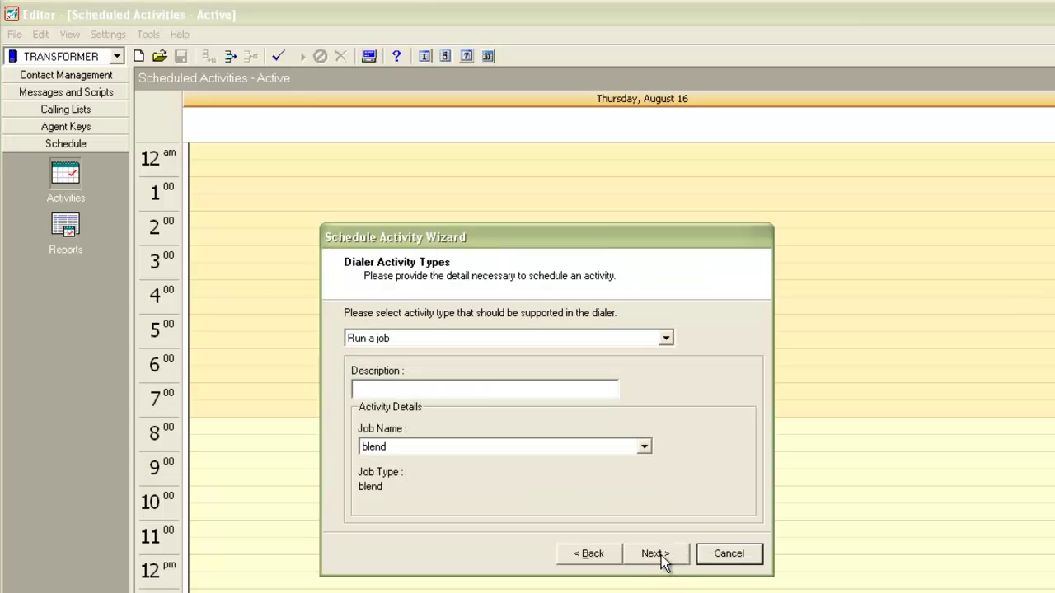
click(665, 339)
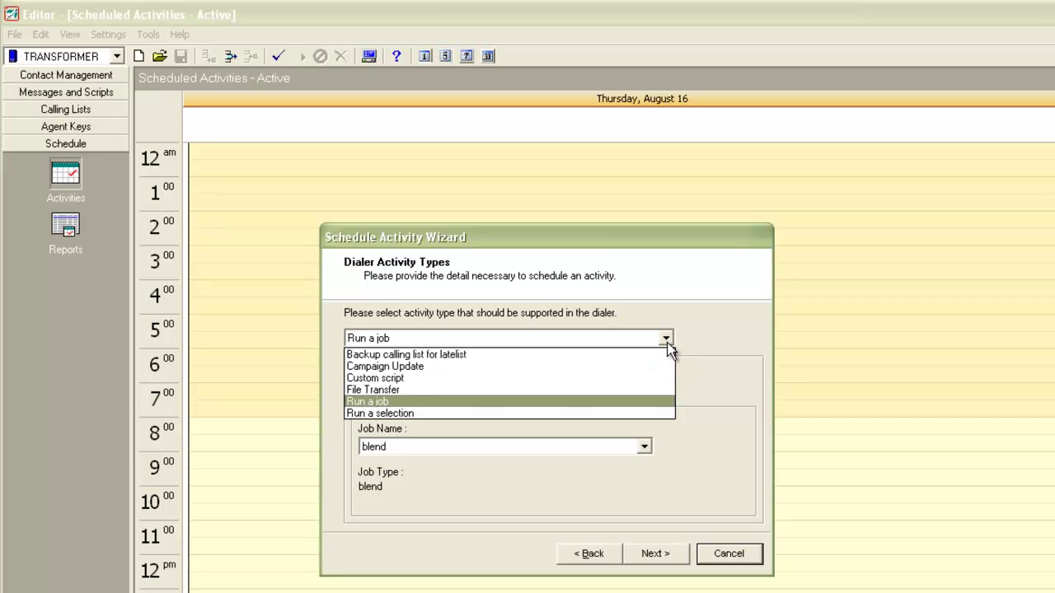
click(607, 413)
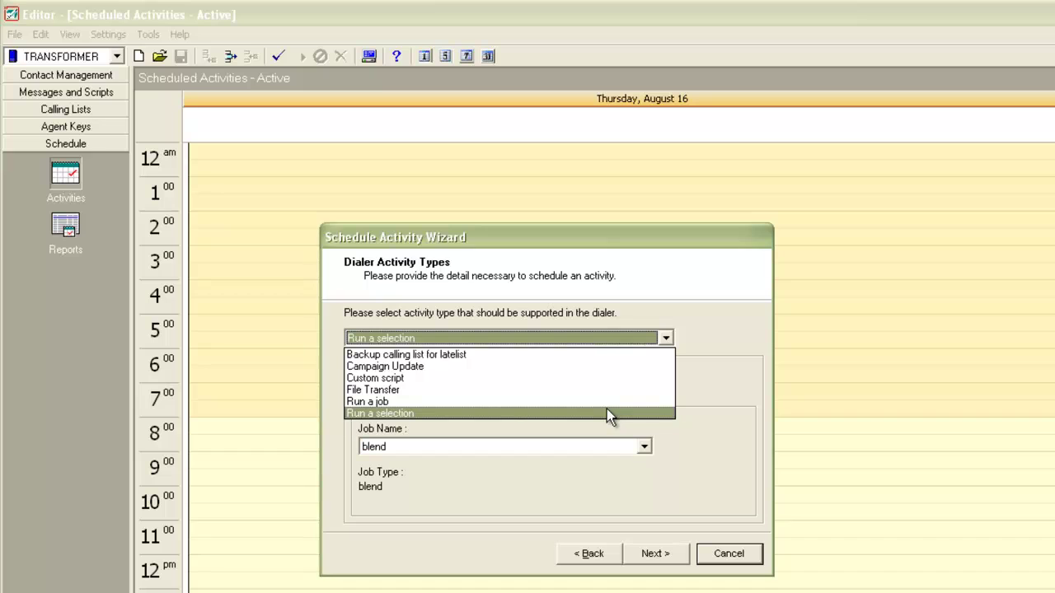
click(607, 413)
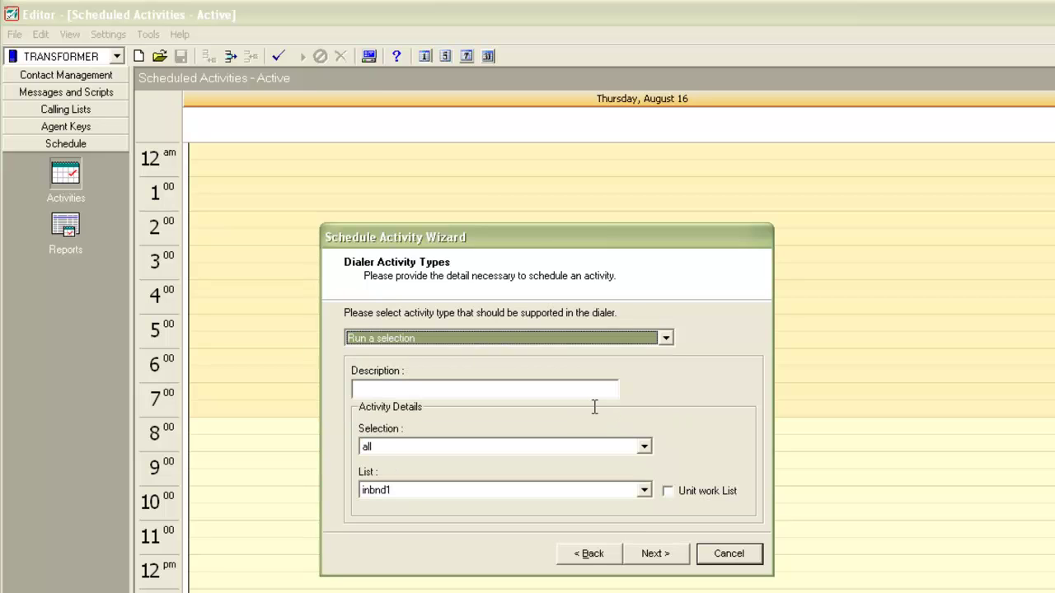
click(510, 389)
text(Test selection)
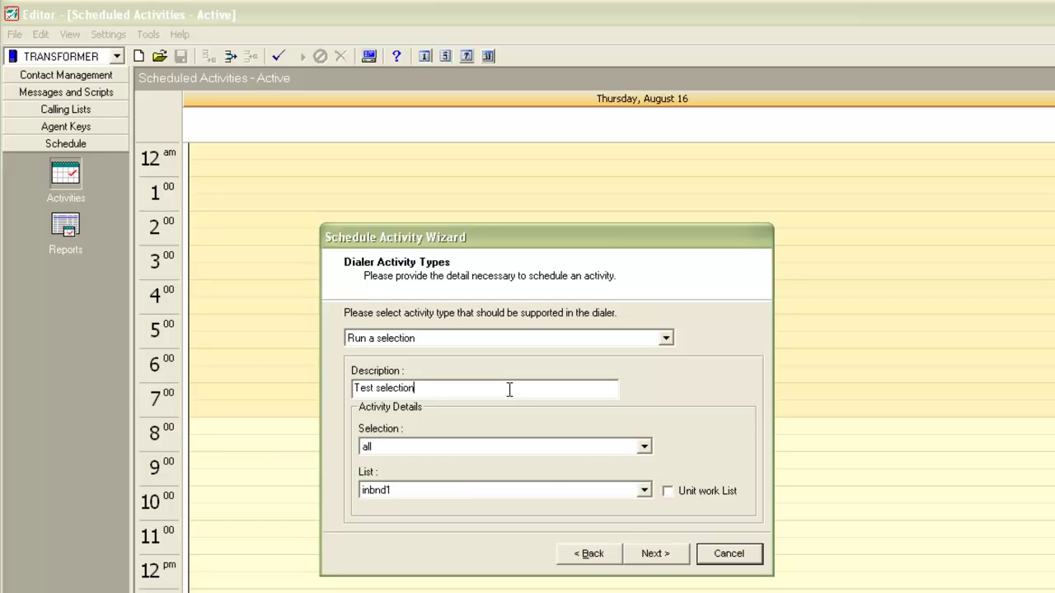
click(644, 450)
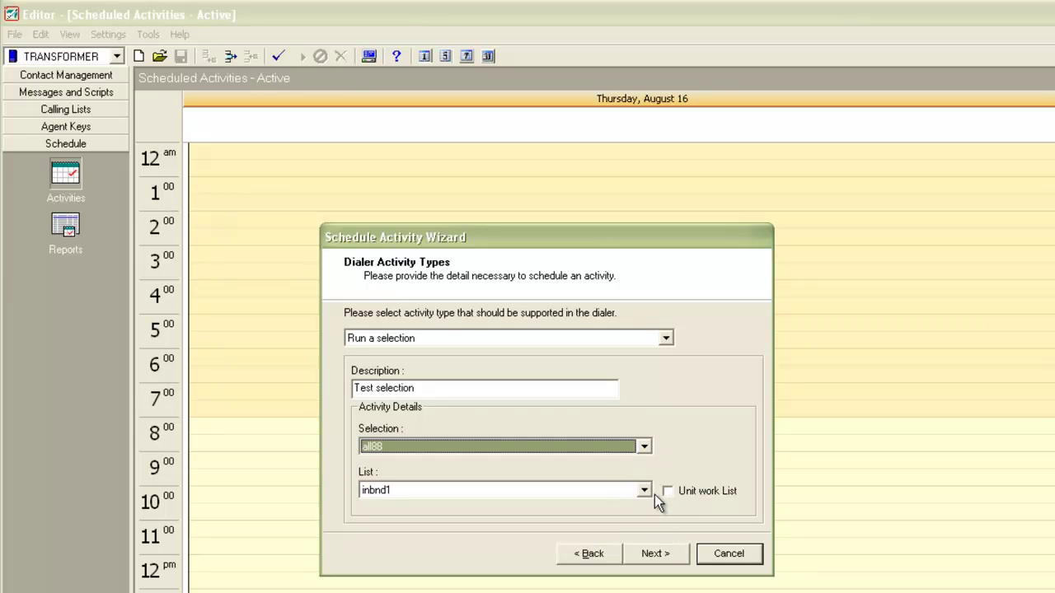
click(645, 490)
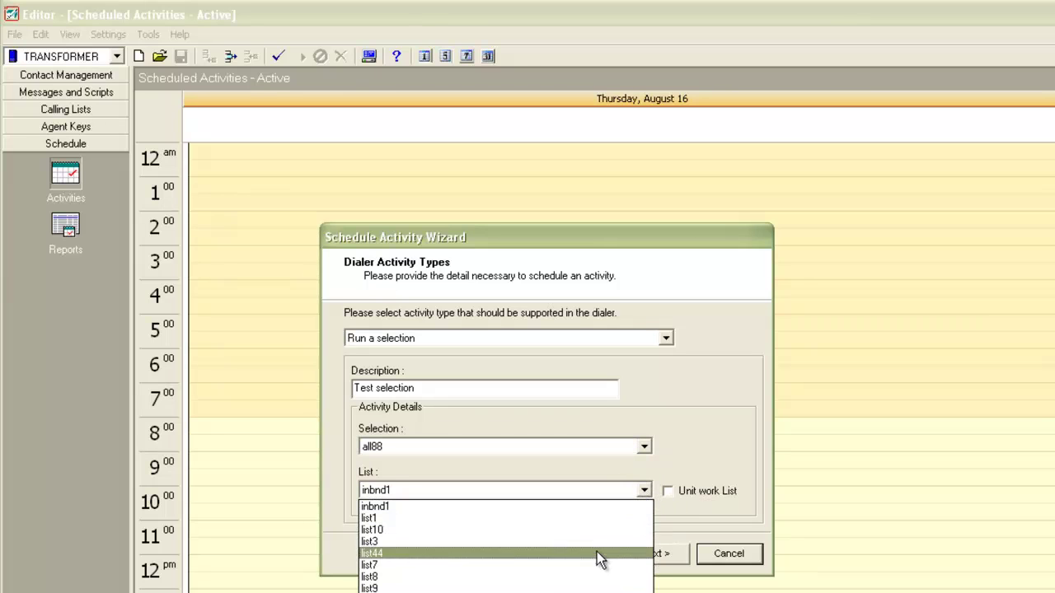
click(597, 553)
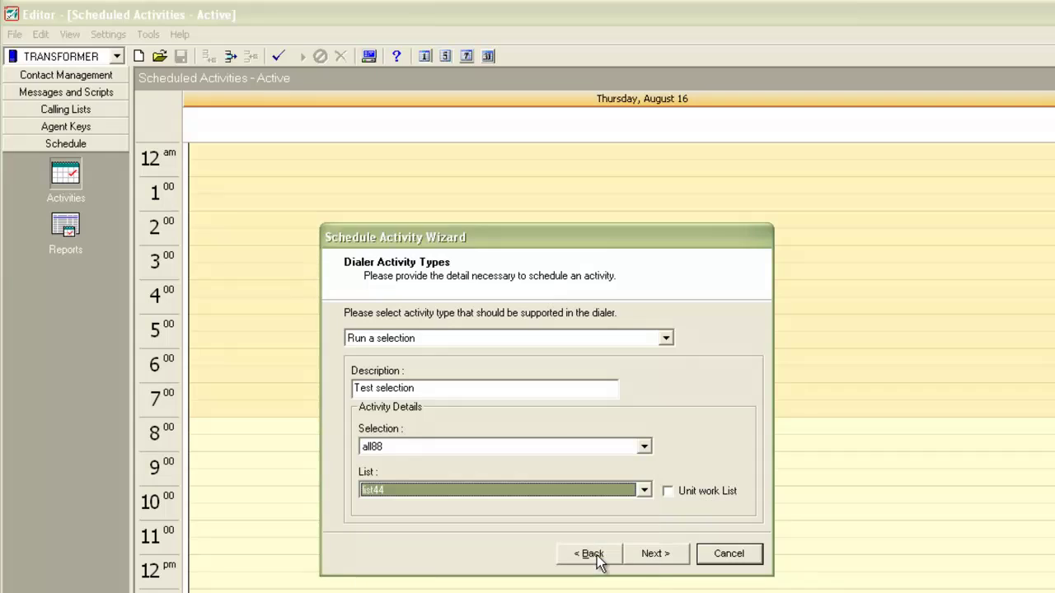
Step: Schedule the selection daily at 8:00 AM and add it to the calendar
click(671, 554)
click(365, 422)
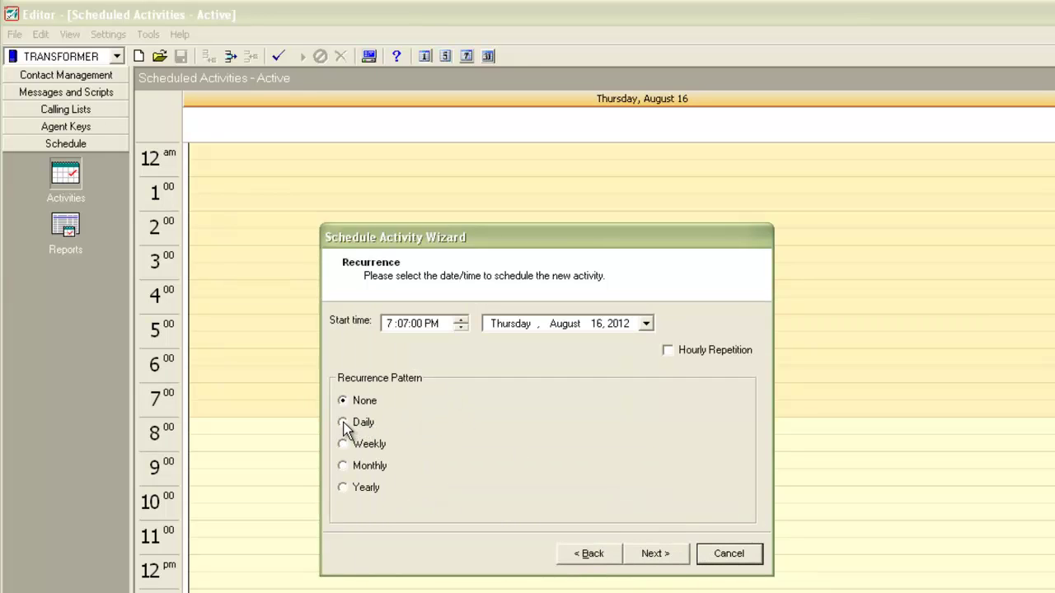
click(390, 324)
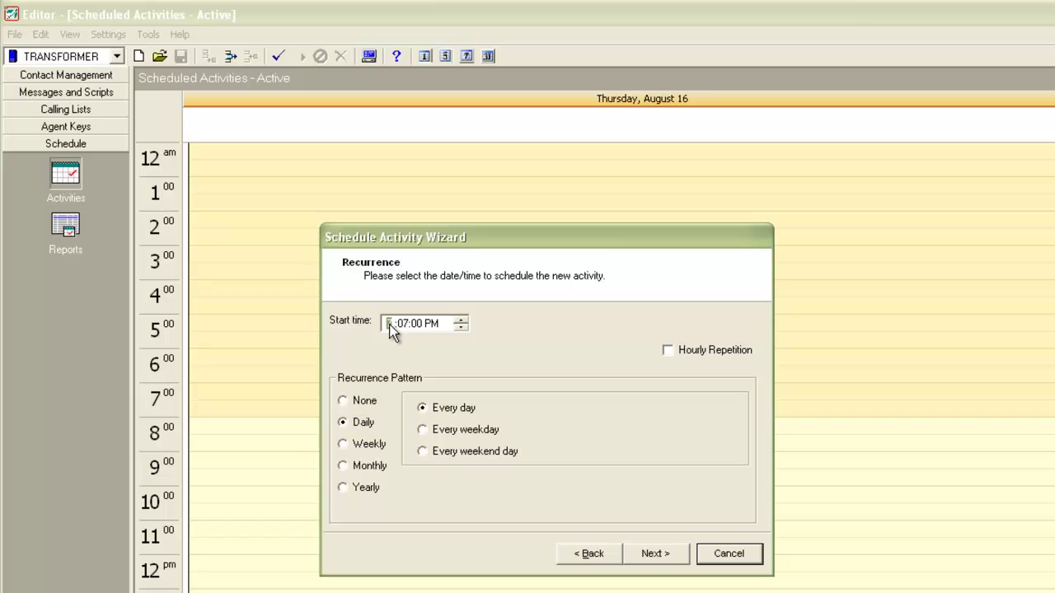
text(08)
click(431, 324)
click(462, 327)
click(655, 556)
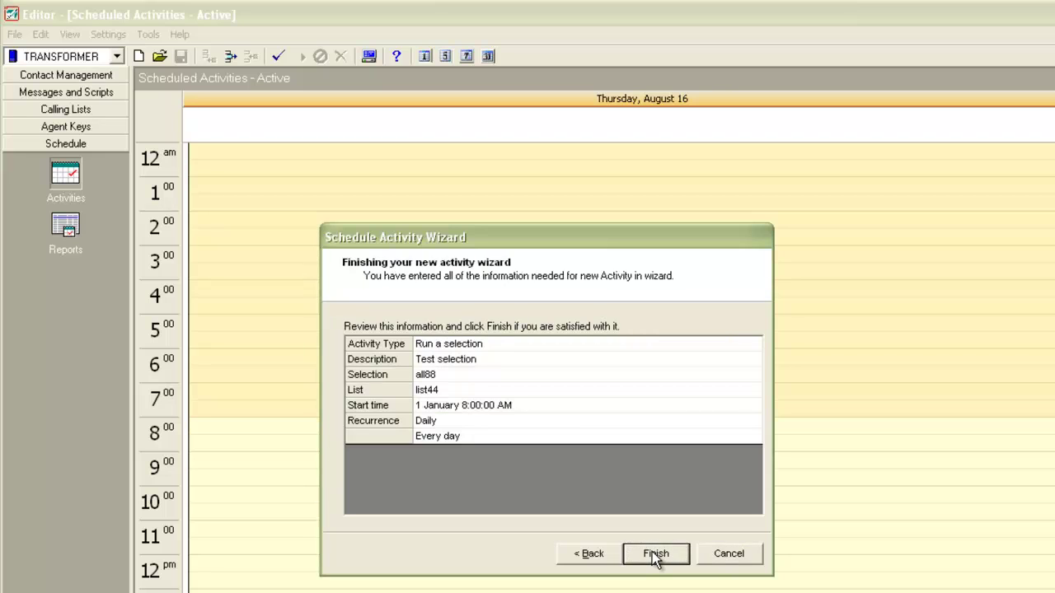
click(655, 554)
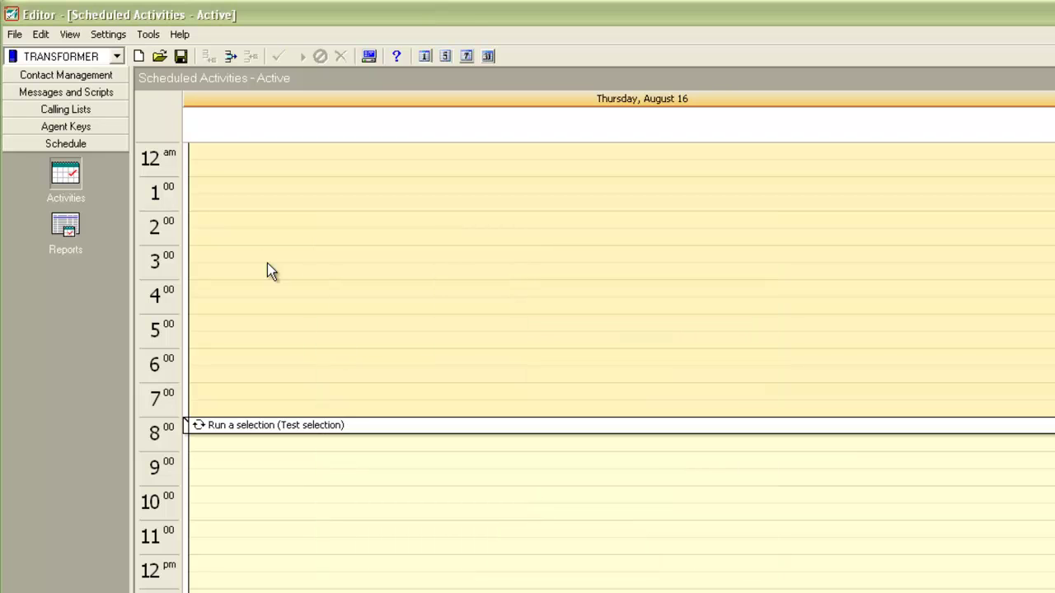
Step: Save the schedule as the Pending version with Save As
click(16, 35)
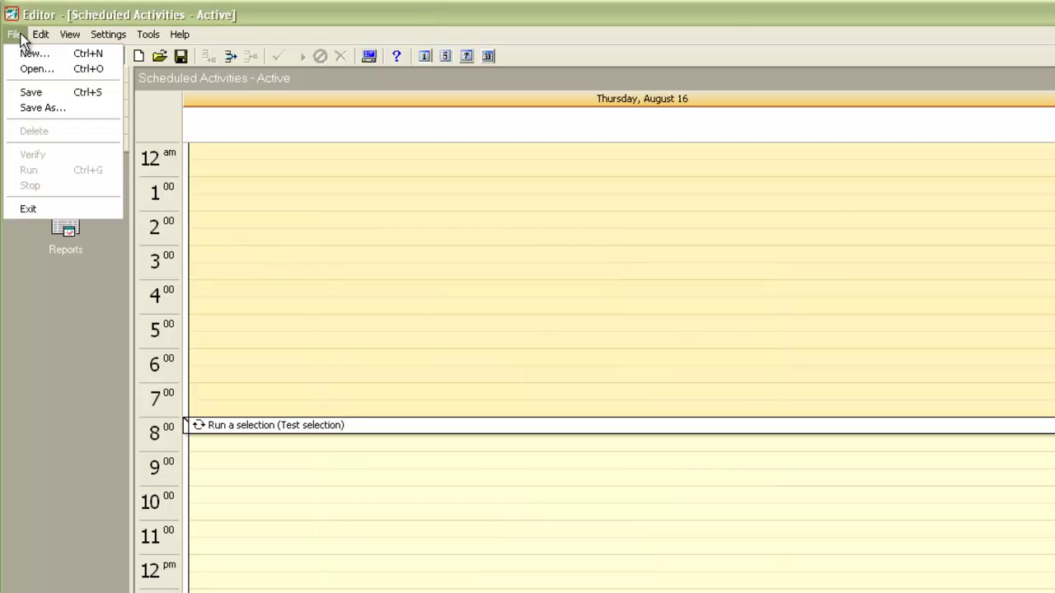
click(40, 107)
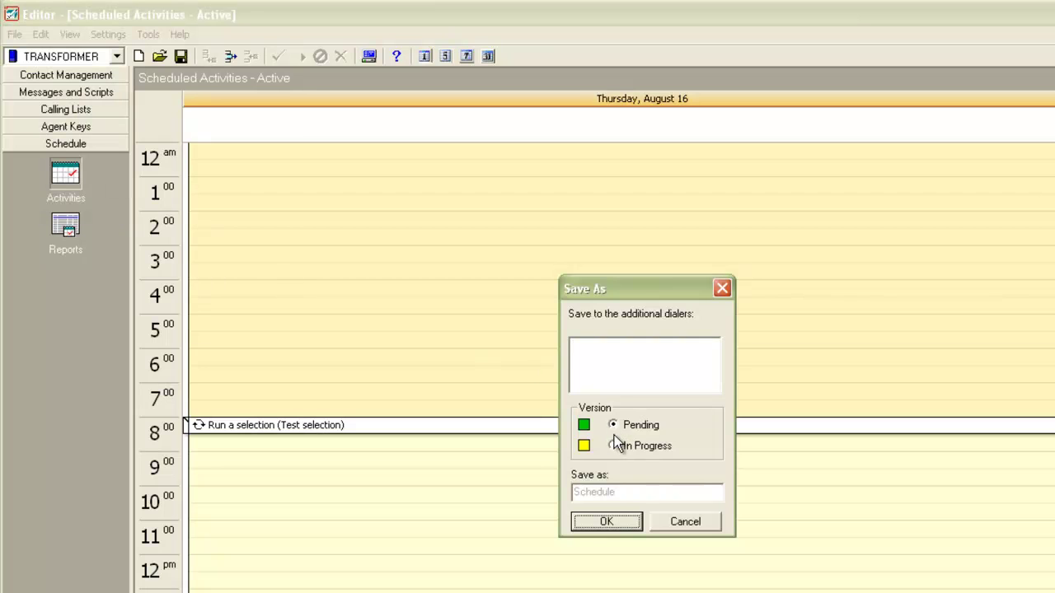
click(607, 521)
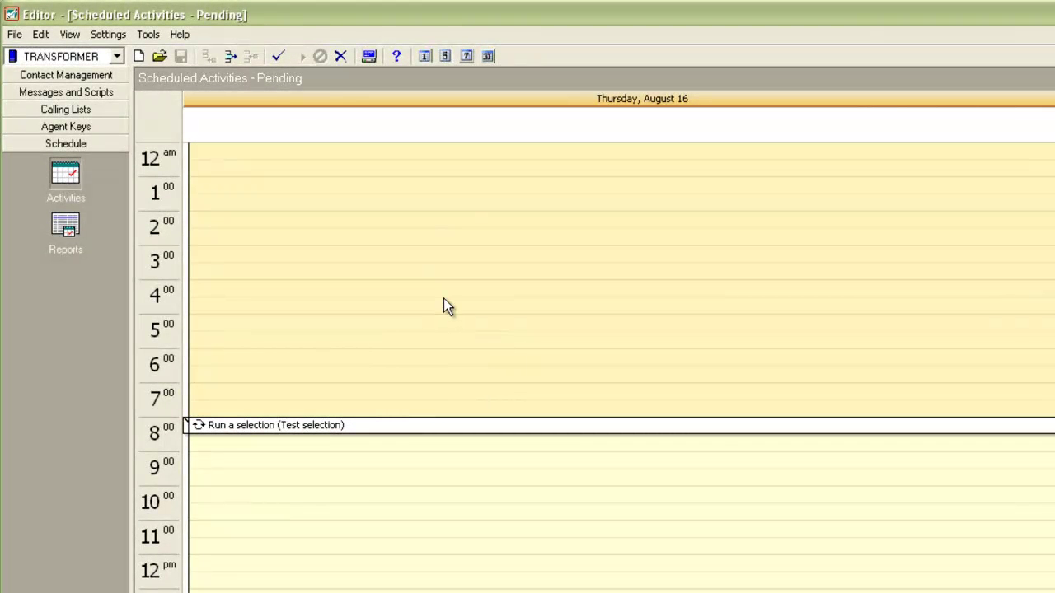
Step: Start another new activity on the Pending schedule and bring up the activity type list
right_click(443, 298)
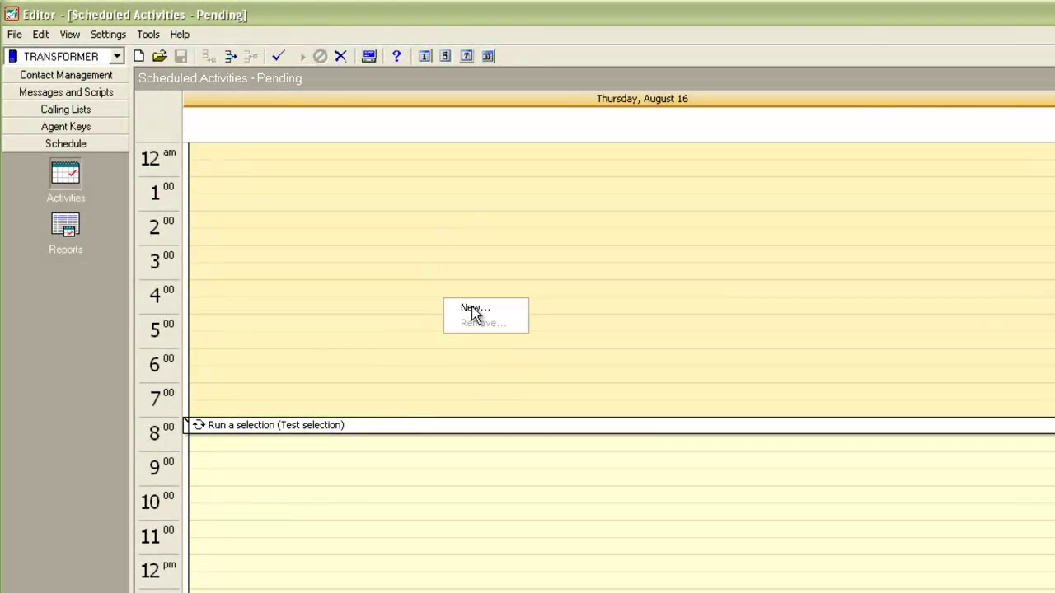
click(474, 308)
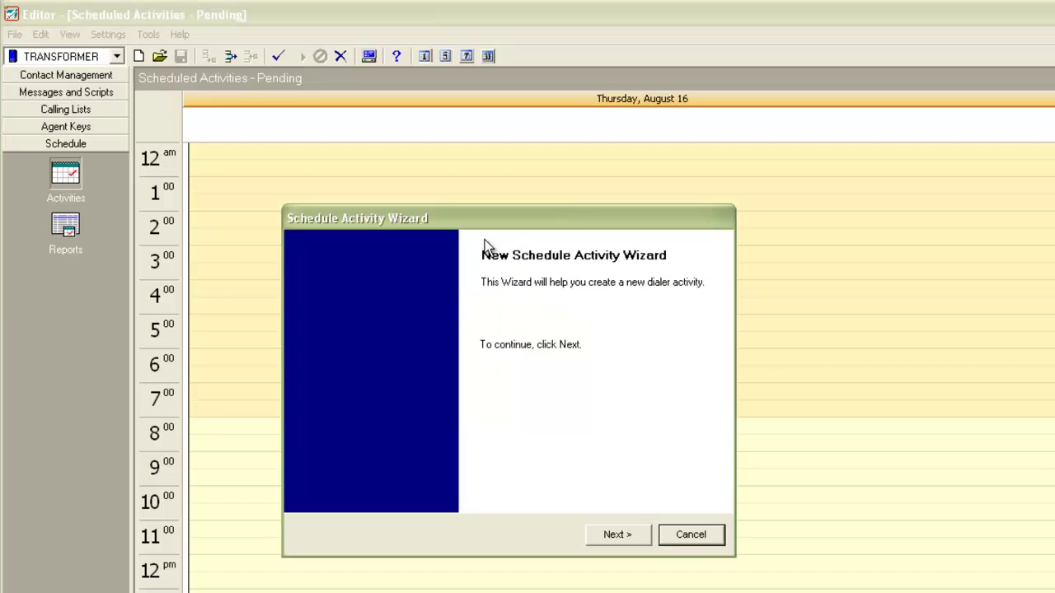
click(619, 534)
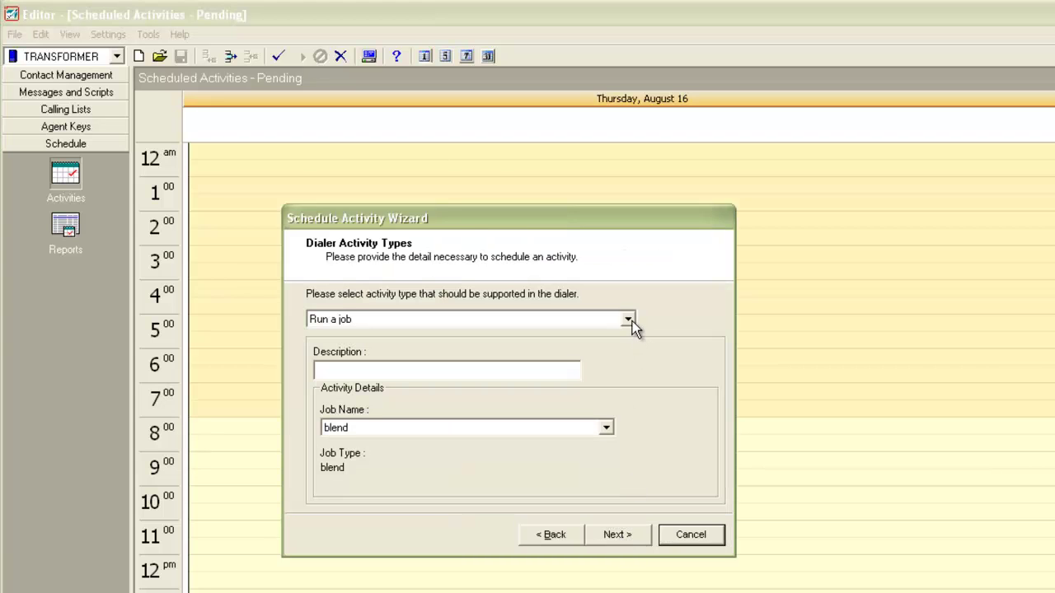
click(632, 323)
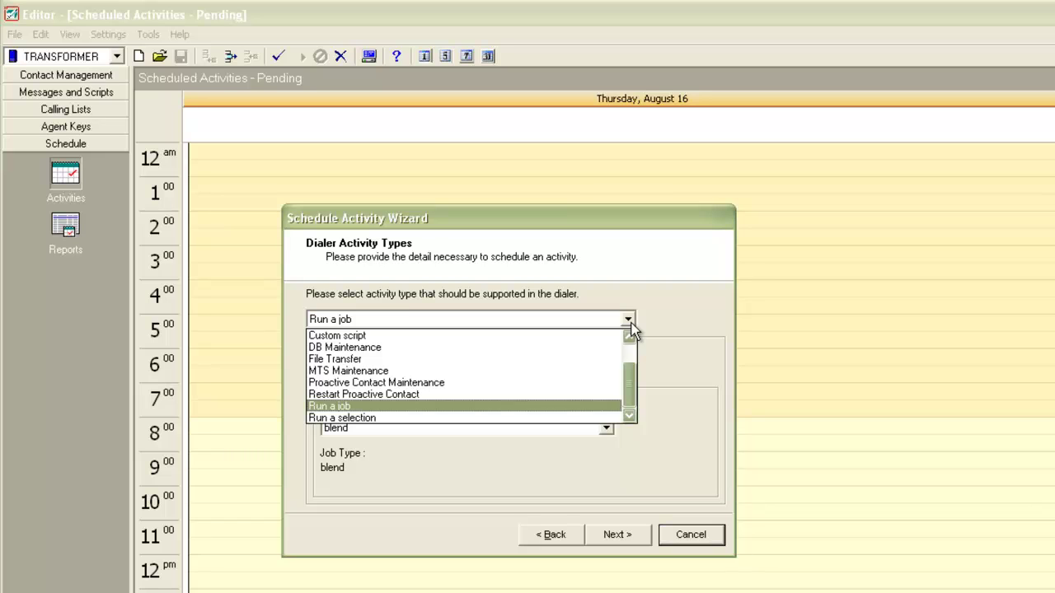
Step: Choose Proactive Contact Maintenance as the activity type, described as 'test maintenance cycle'
click(551, 382)
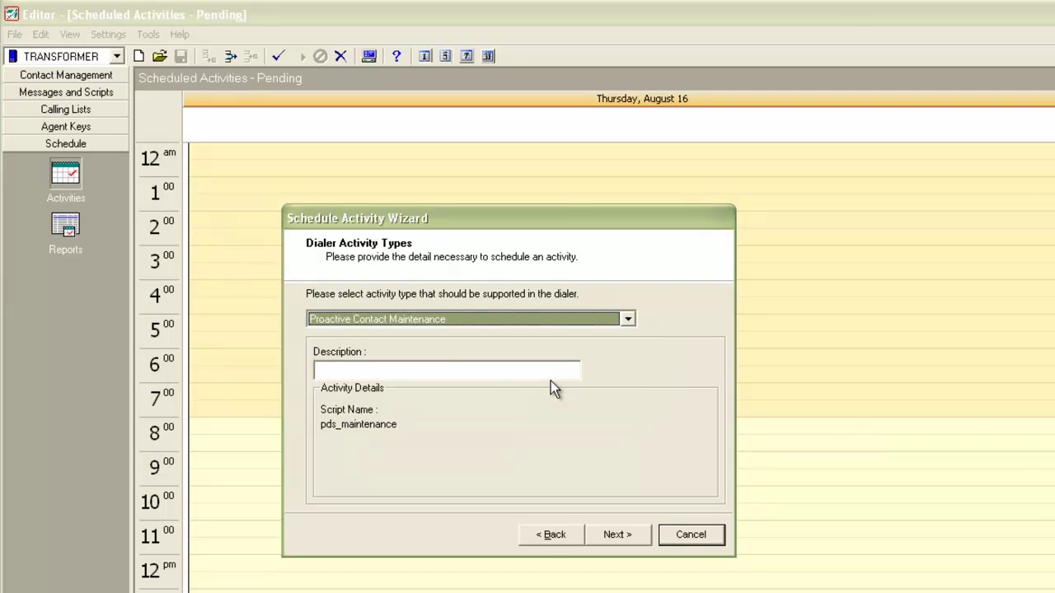
click(458, 368)
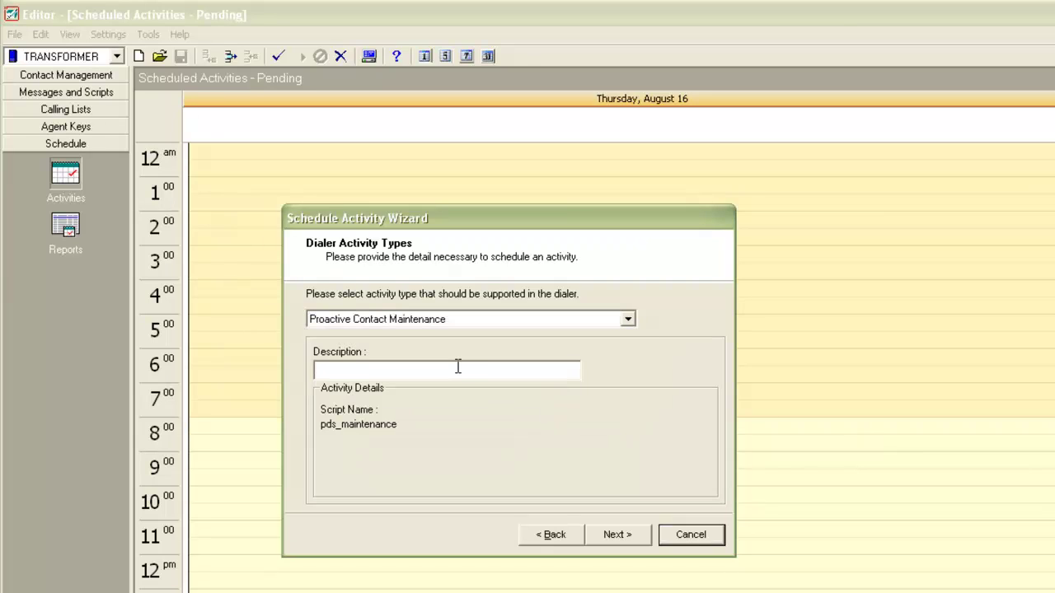
text(test maintenance cycle)
Step: On the recurrence step, try Daily, then set the Recurrence Pattern back to None
click(622, 544)
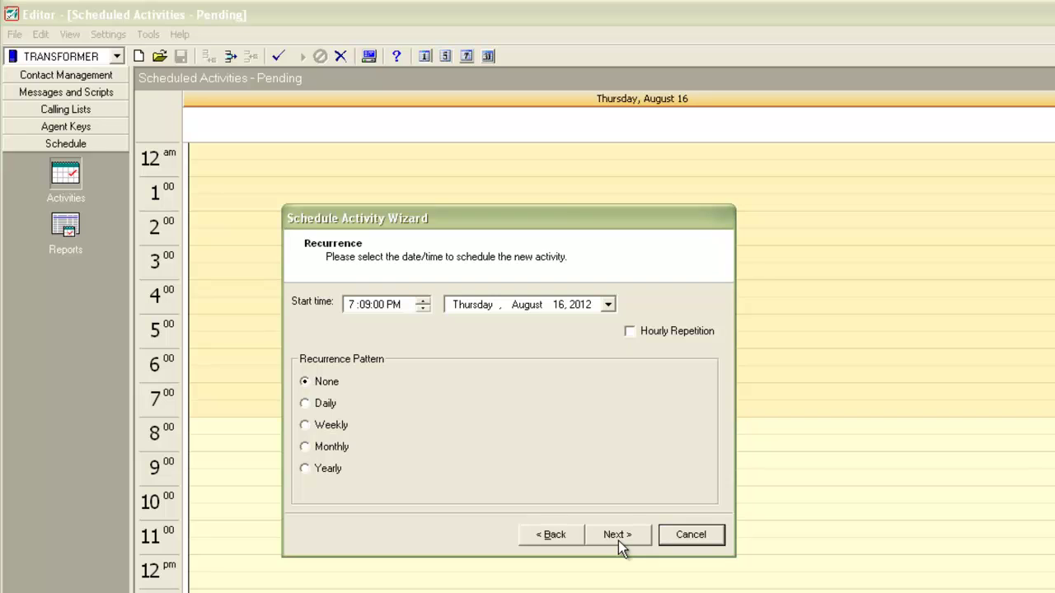
click(304, 403)
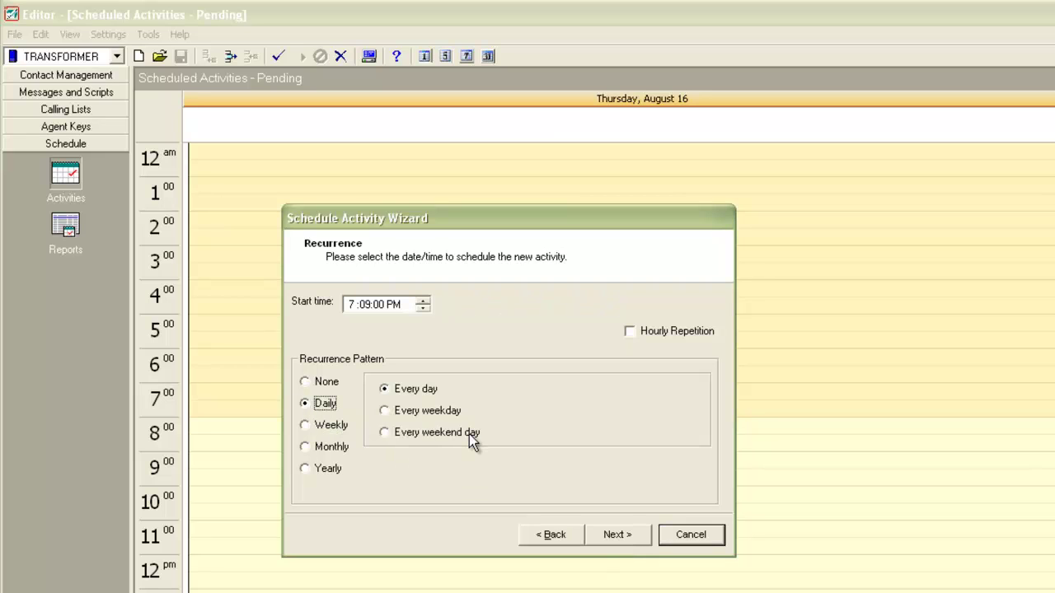
click(305, 382)
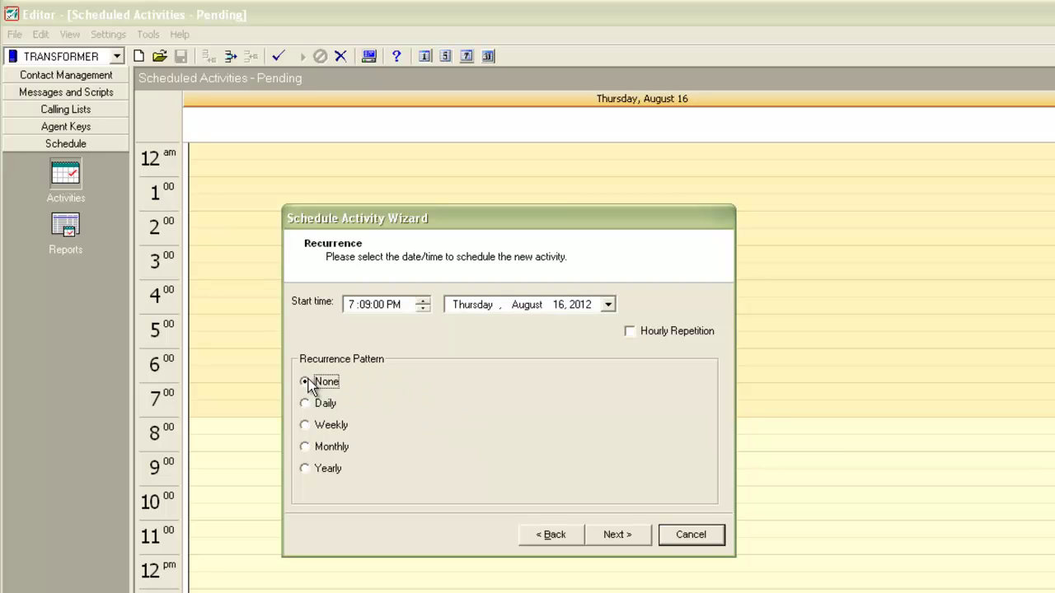
Step: Open the August 2012 calendar to pick the maintenance activity's start date
click(609, 305)
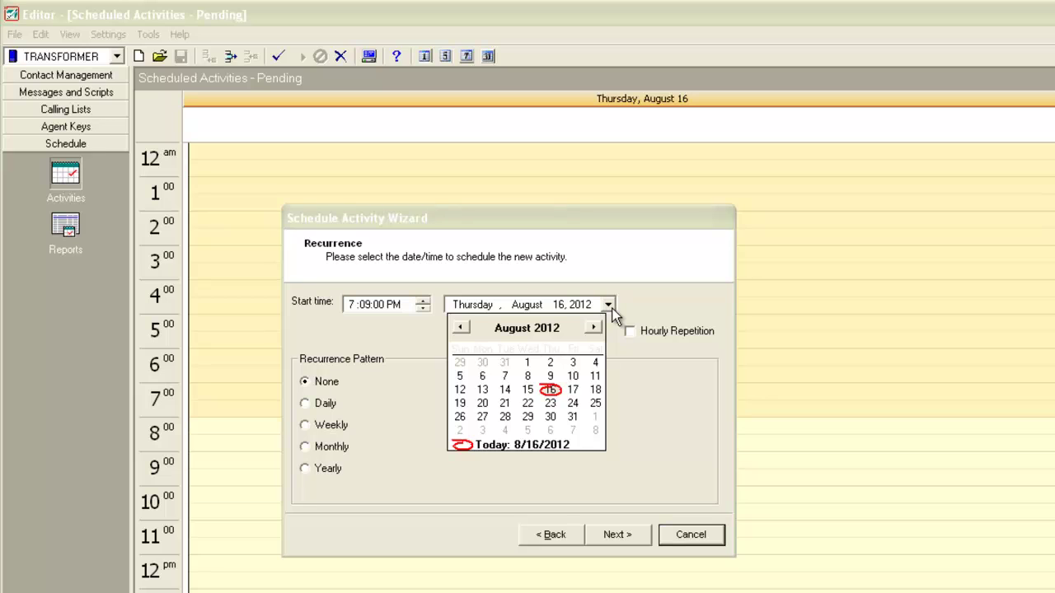